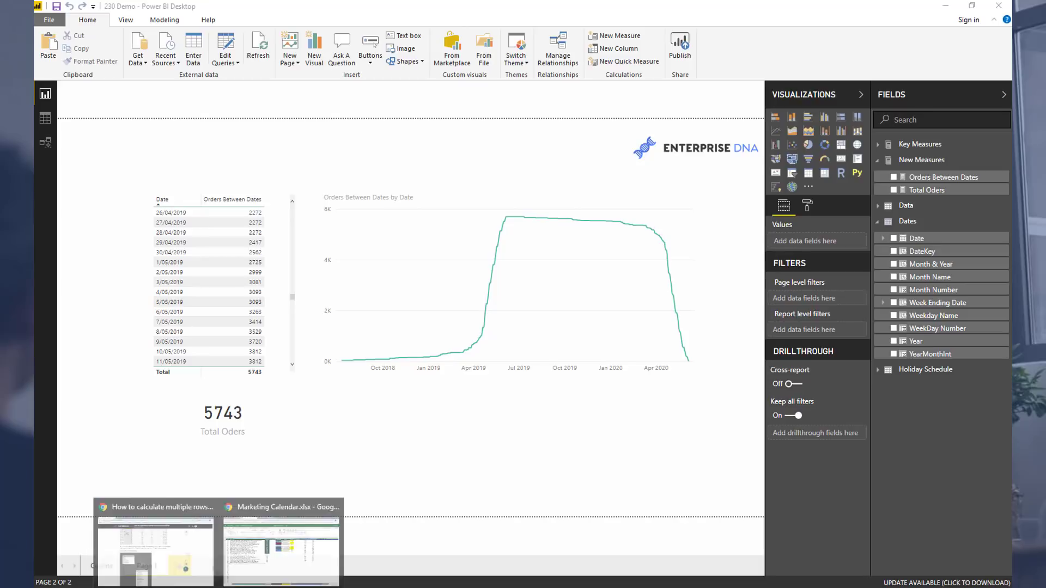
Step: Switch to Chrome and read the forum thread "How to calculate multiple rows for a condition", from the opening question to the first reply
left_click(156, 539)
scroll(104, 351, "up", 20)
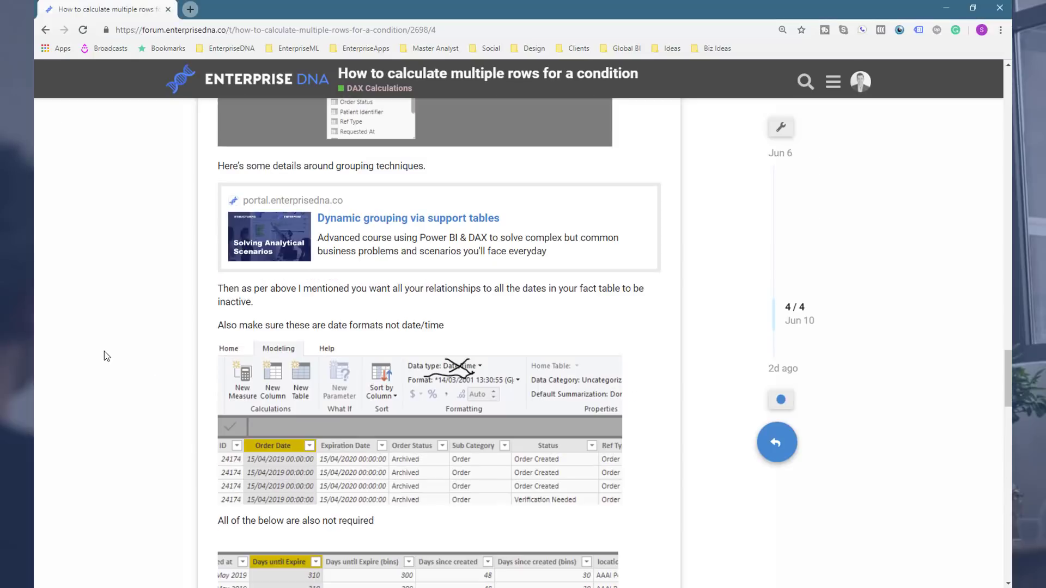
scroll(106, 356, "up", 20)
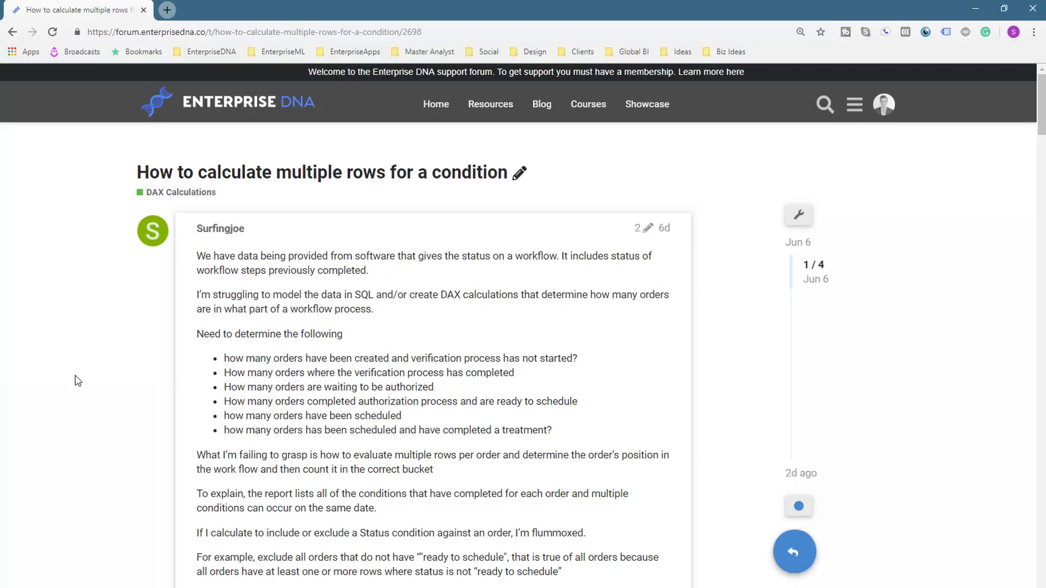
scroll(65, 444, "down", 14)
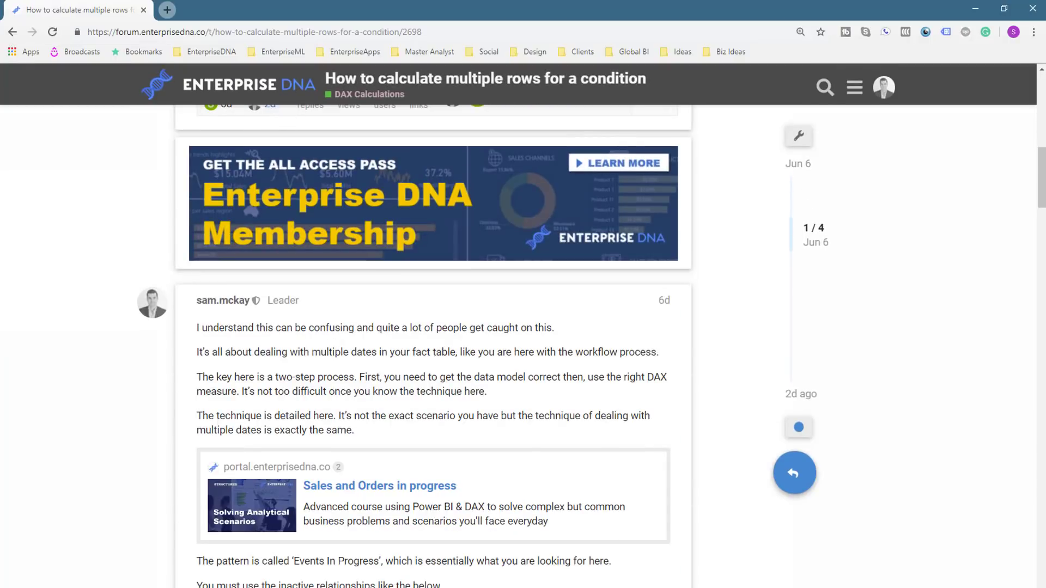
Step: Switch to the 230 Demo report in Power BI Desktop and examine the Data table's date columns, including Order Date, Created Date, Requested At and updated at
mouse_move(349, 587)
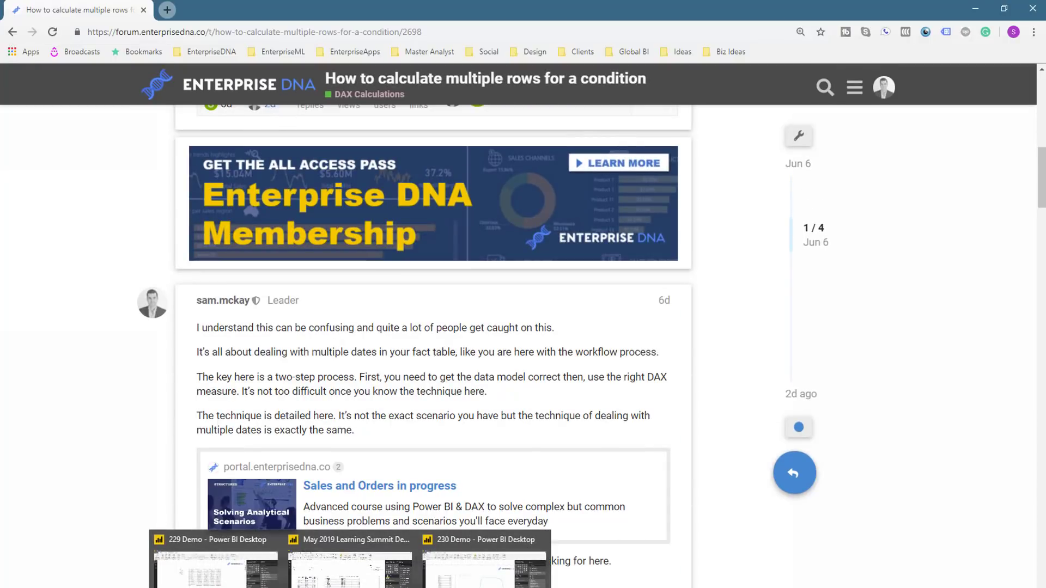
left_click(485, 566)
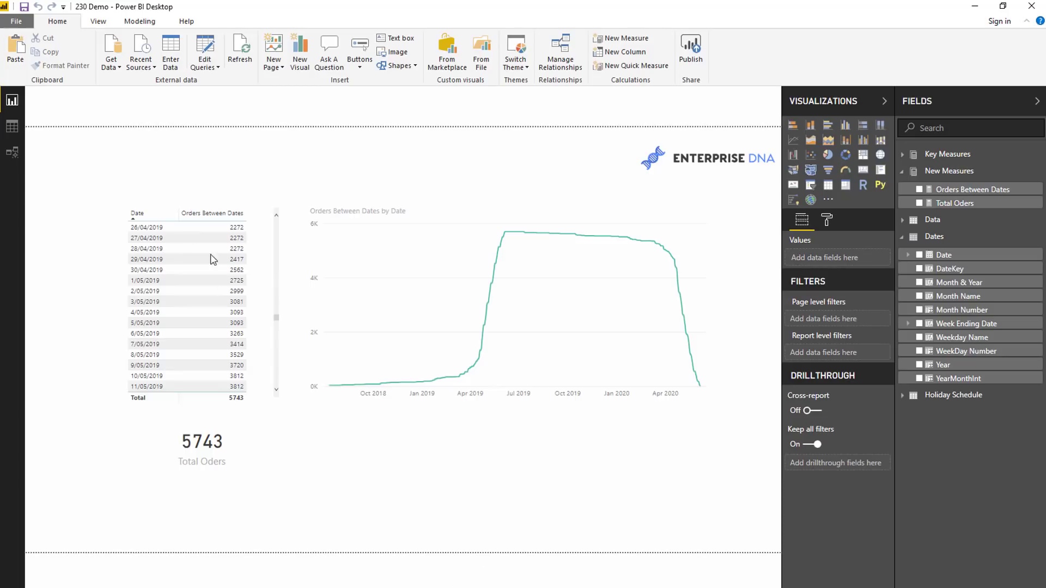
left_click(18, 130)
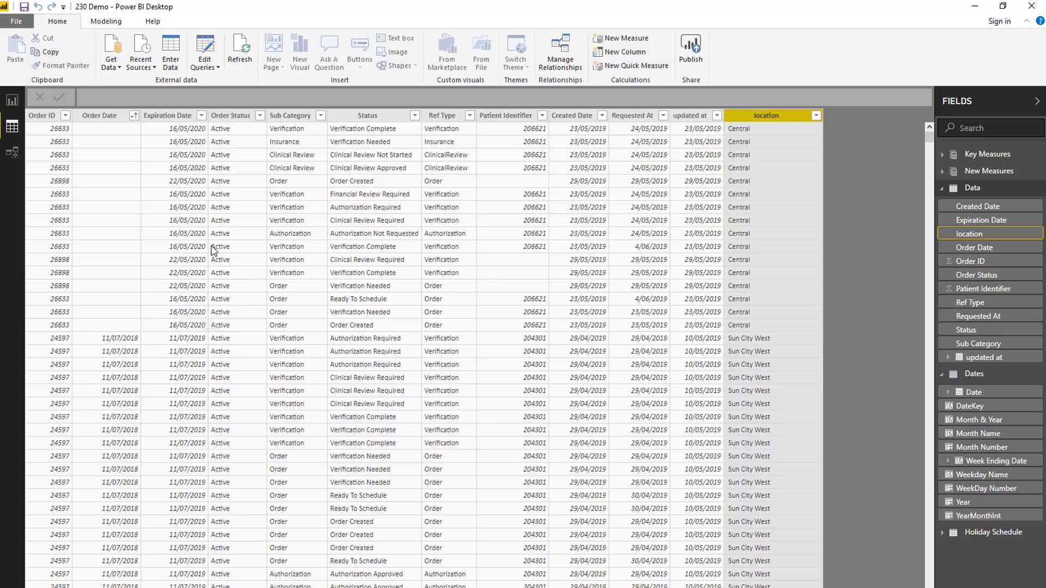
scroll(192, 220, "down", 6)
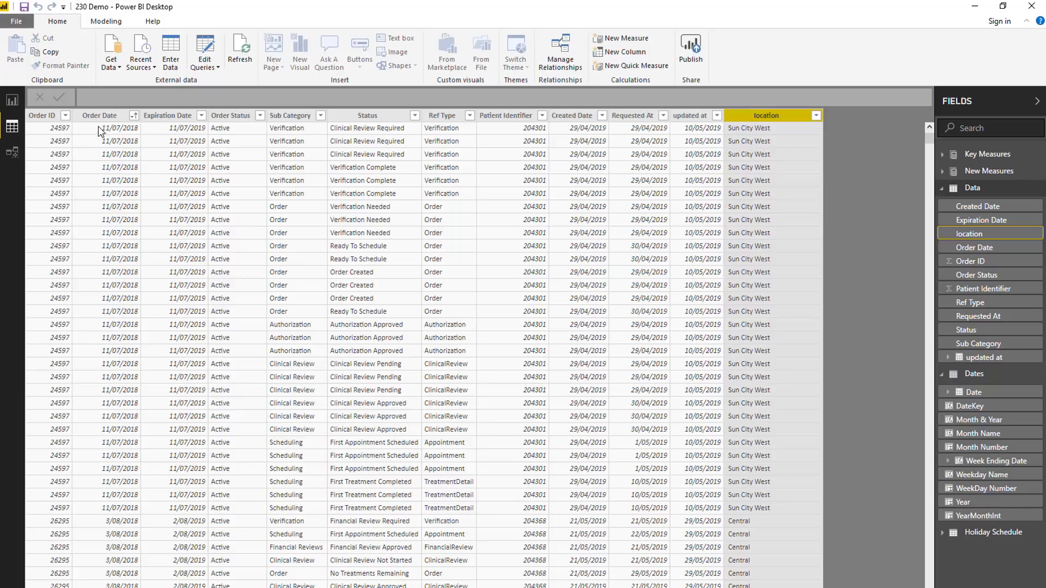
left_click(108, 115)
left_click(179, 107)
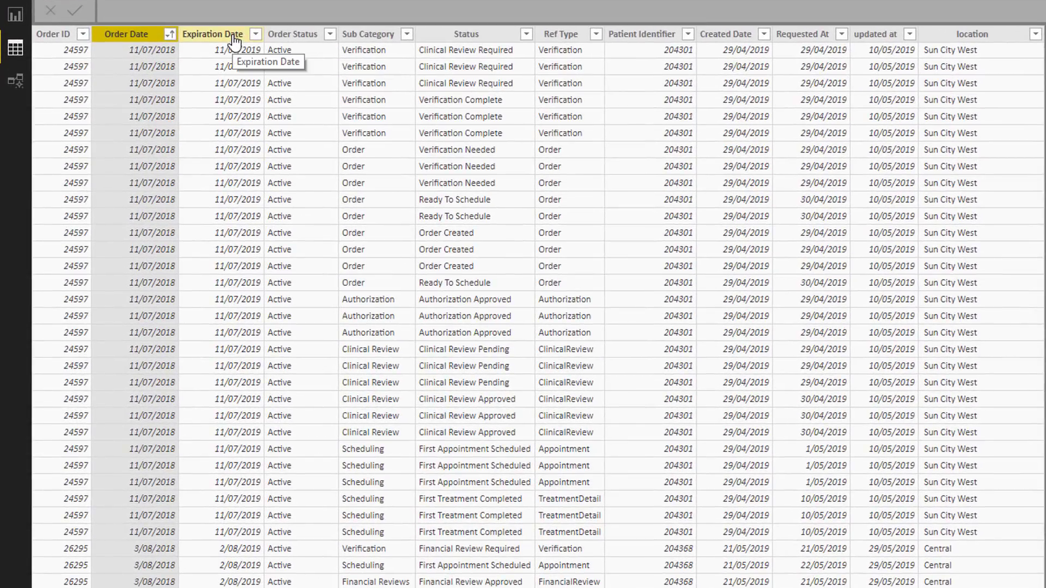
left_click(725, 33)
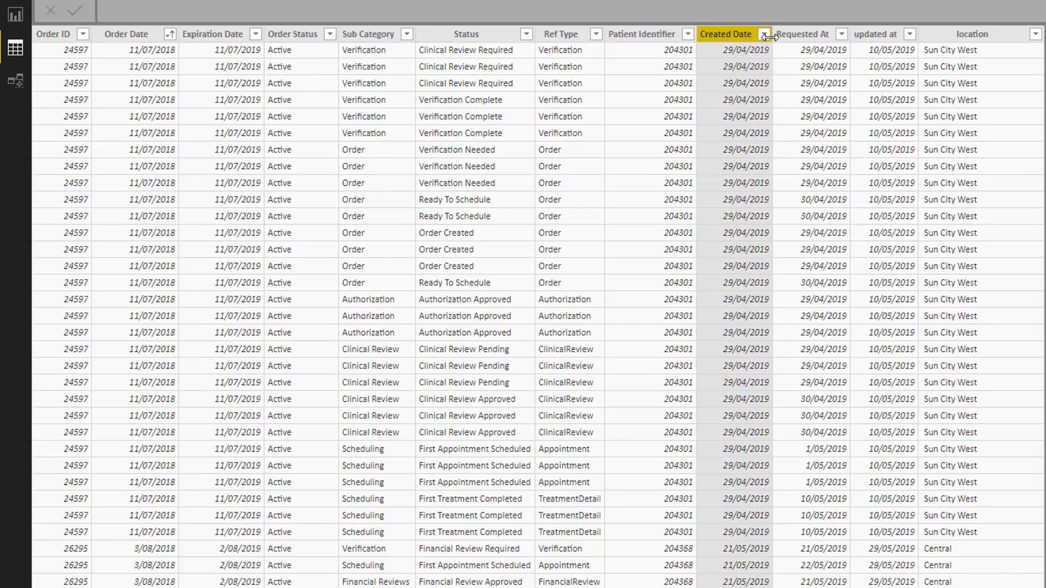
left_click(801, 34)
left_click(888, 37)
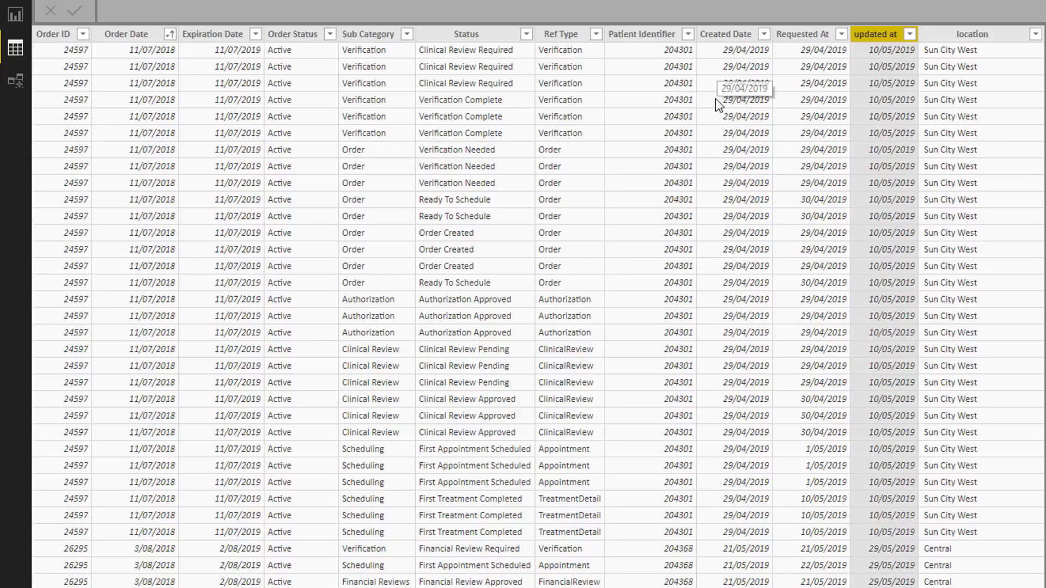
Step: Compare the Order Date and Expiration Date columns in the Data table, ending with Order Date selected
left_click(144, 44)
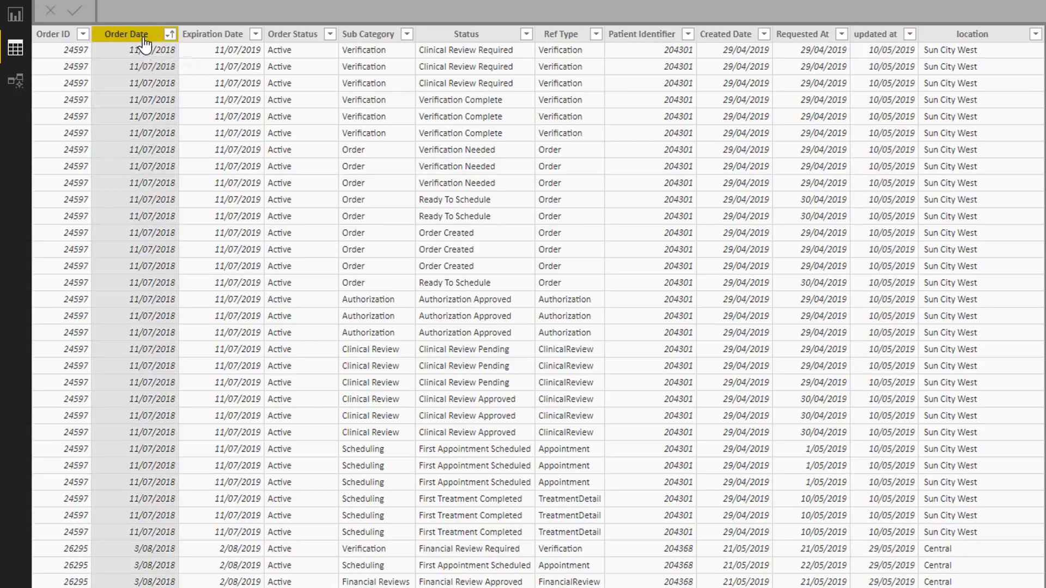
left_click(203, 41)
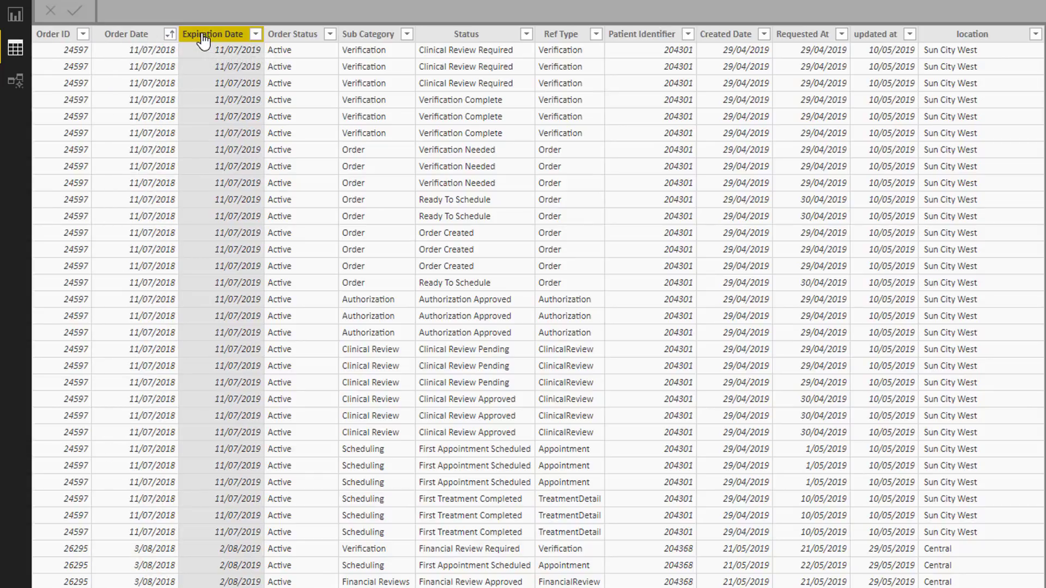
left_click(133, 41)
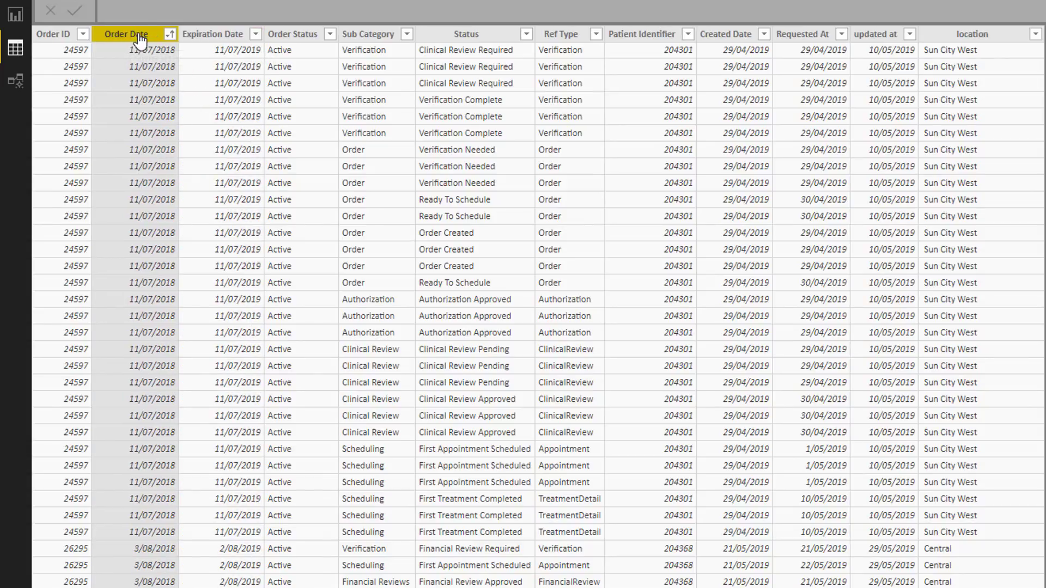
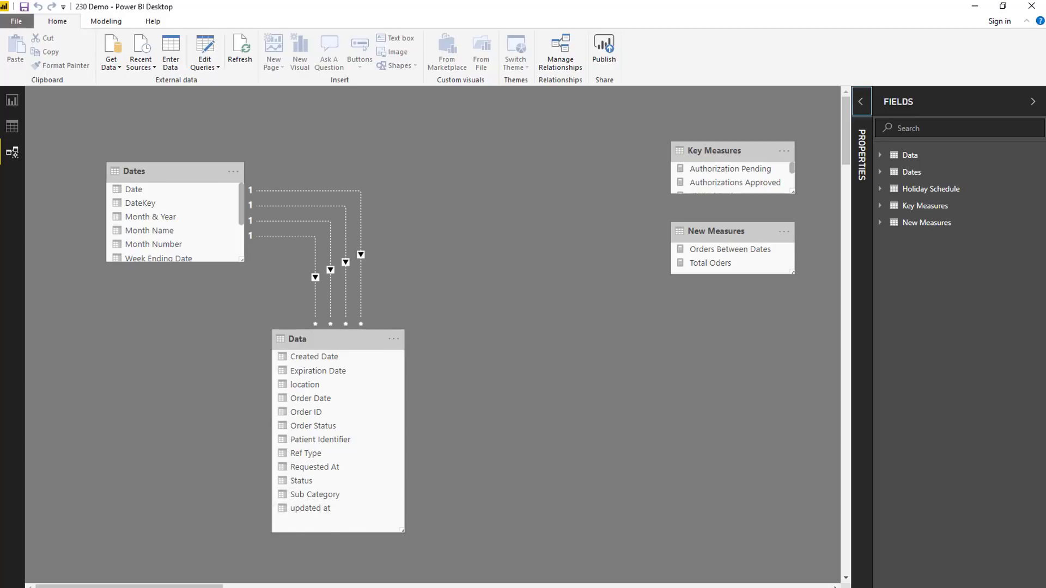
Step: Return to the report page and inspect the data points along the Orders Between Dates by Date line chart
left_click(12, 100)
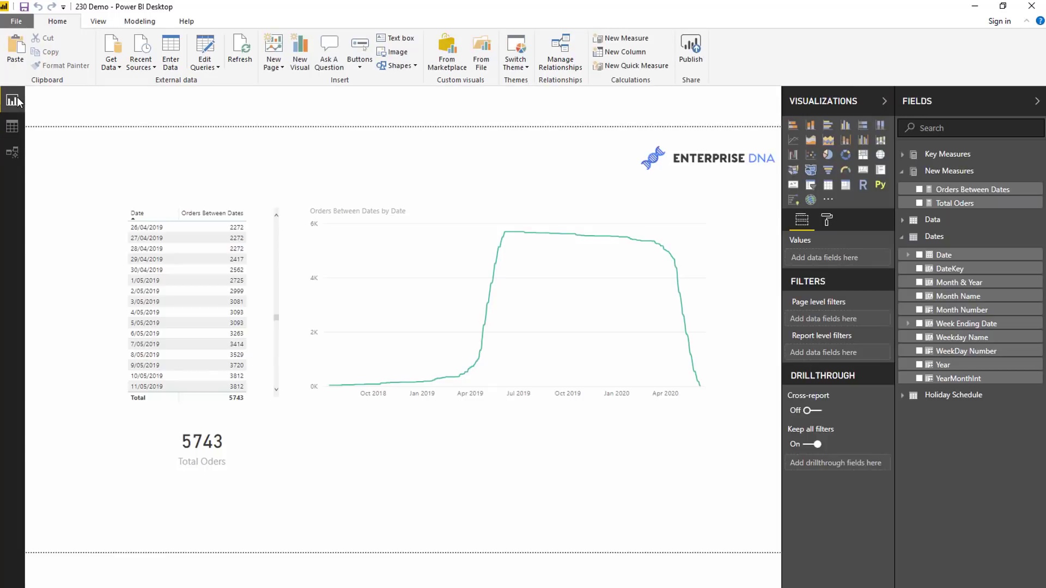
left_click(446, 217)
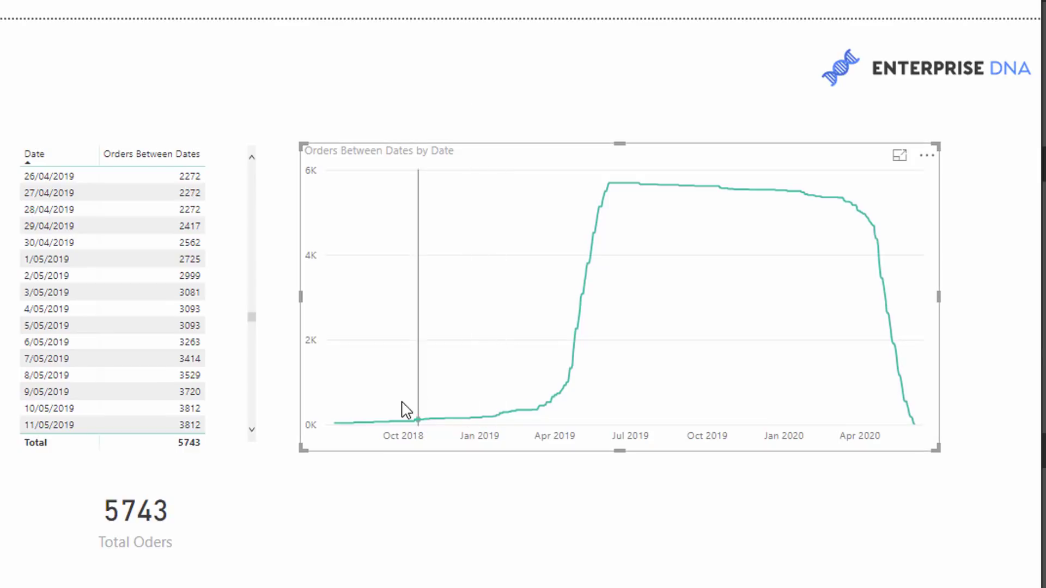
mouse_move(345, 430)
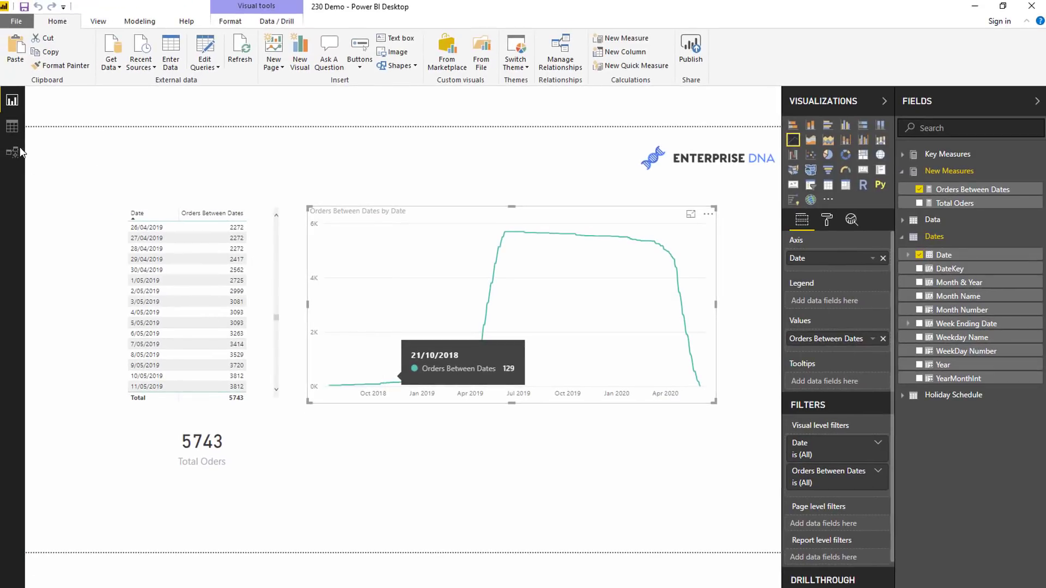
Step: Check the order and expiration dates in the Data table against the chart on the report page
left_click(18, 128)
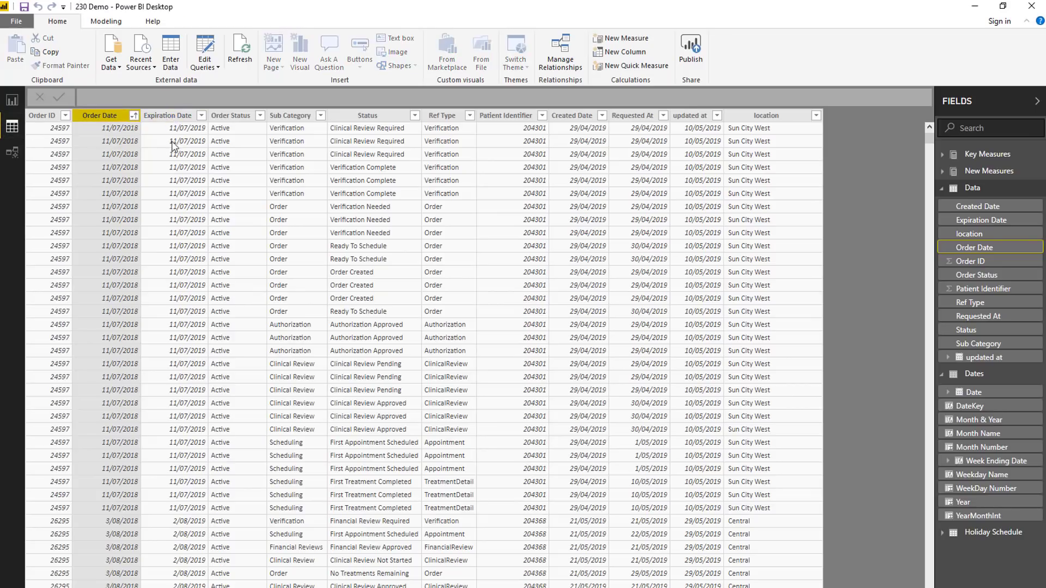
left_click(12, 101)
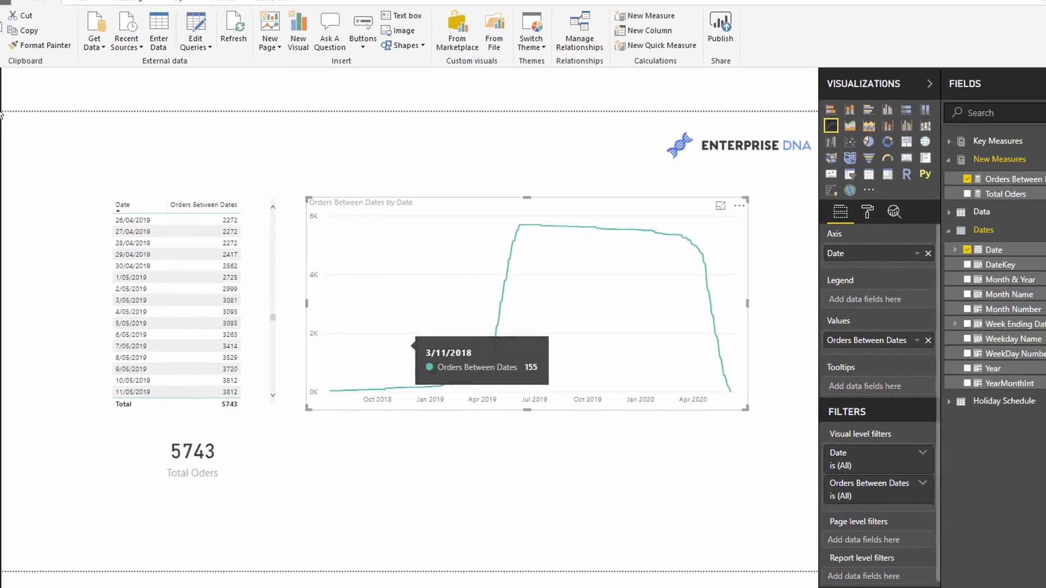
left_click(12, 126)
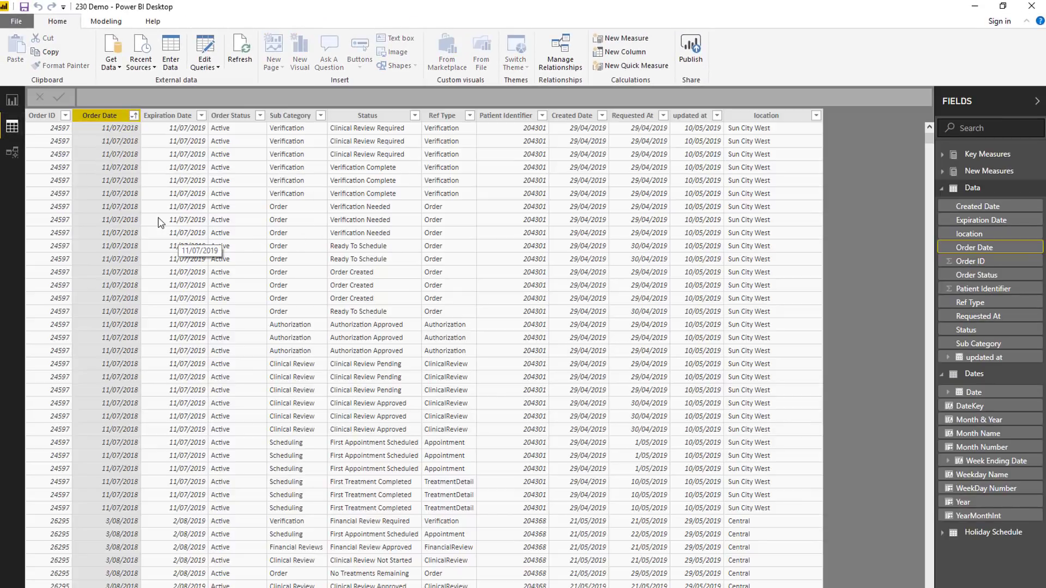
left_click(12, 103)
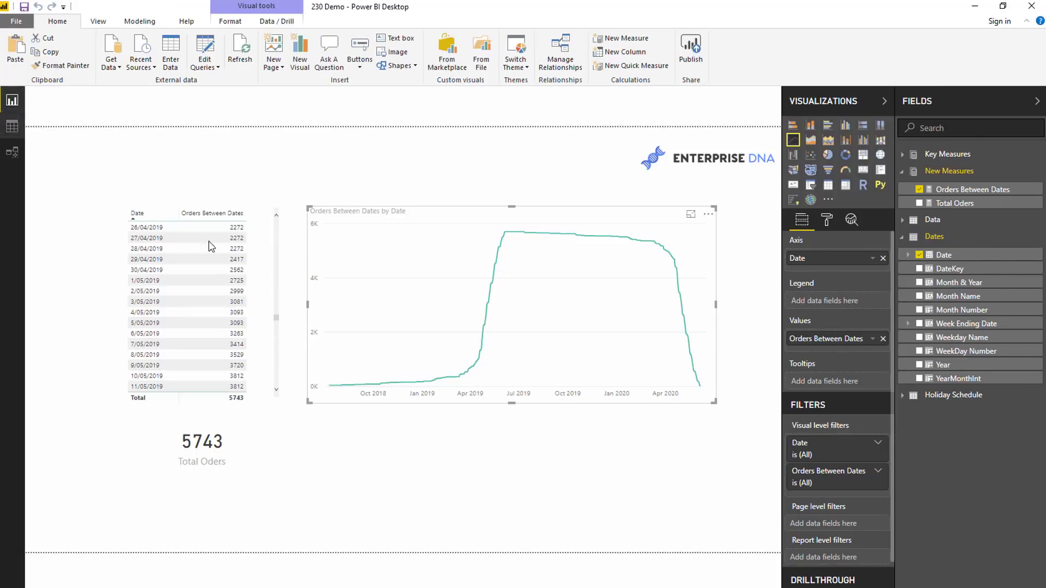
Step: Select the Orders Between Dates table visual and browse its rows back to the March 2019 dates
left_click(167, 248)
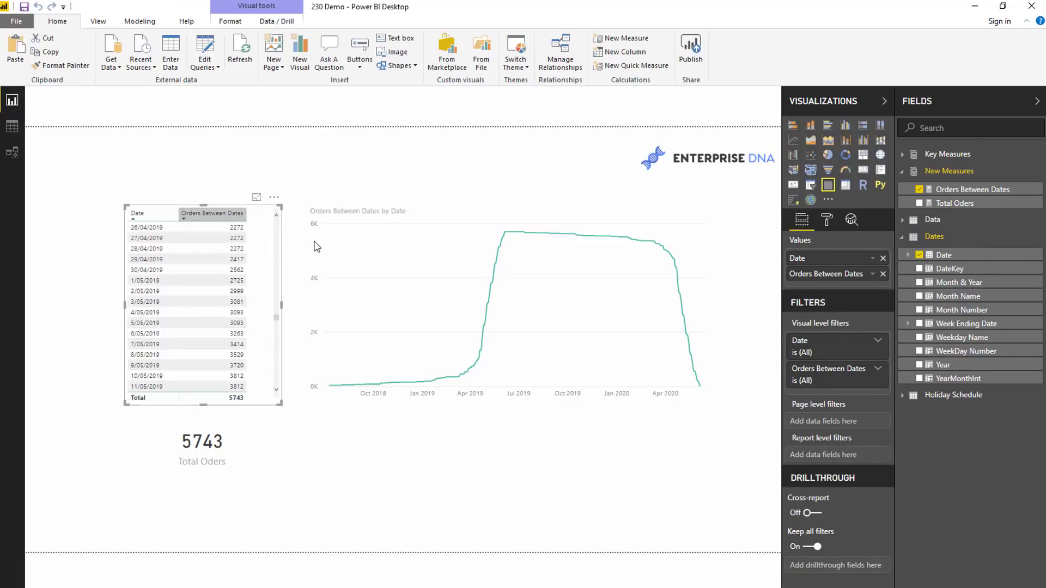
scroll(185, 343, "up", 10)
scroll(186, 343, "up", 1)
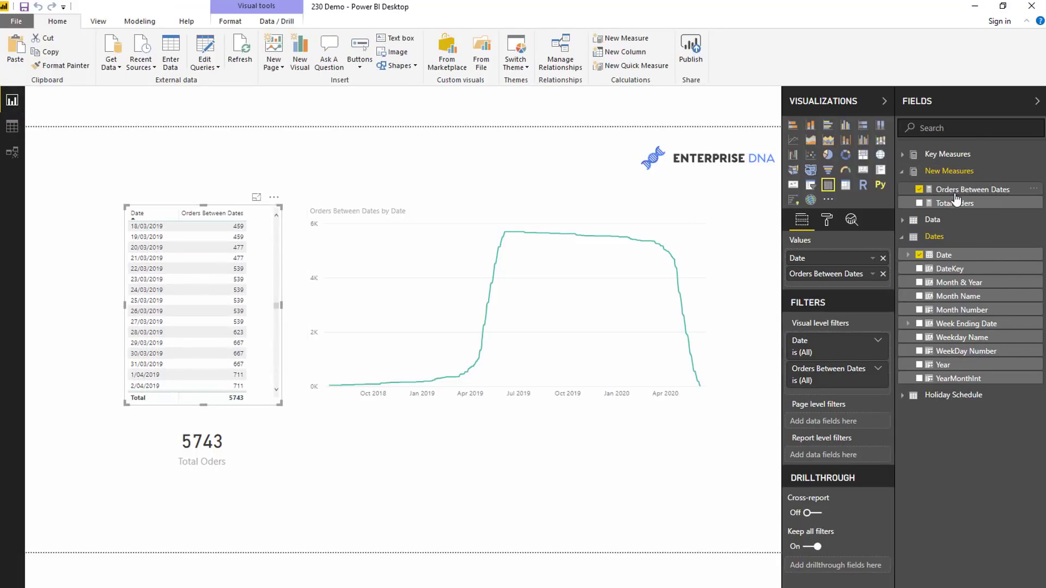
Step: Inspect the formulas of the Total Oders and Orders Between Dates measures, highlighting [Total Oders] and the Order Date FILTER line in the latter
left_click(973, 189)
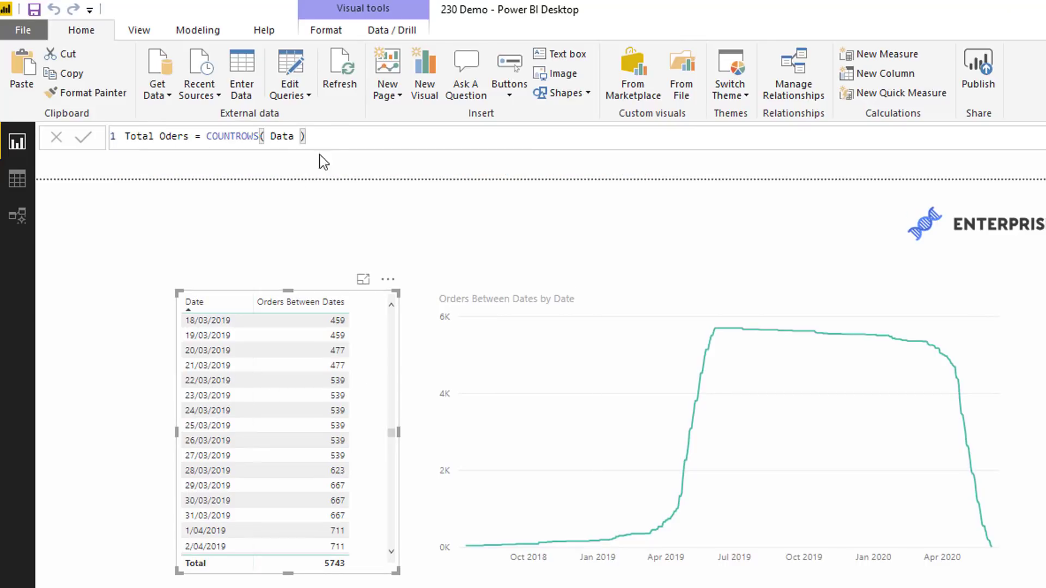
left_click_drag(320, 136, 109, 154)
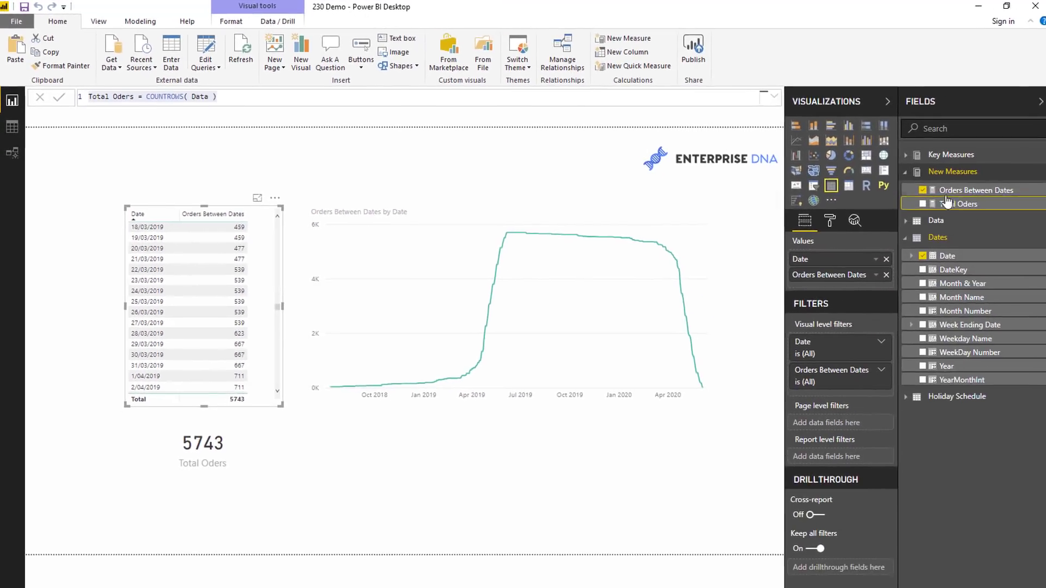
left_click(975, 189)
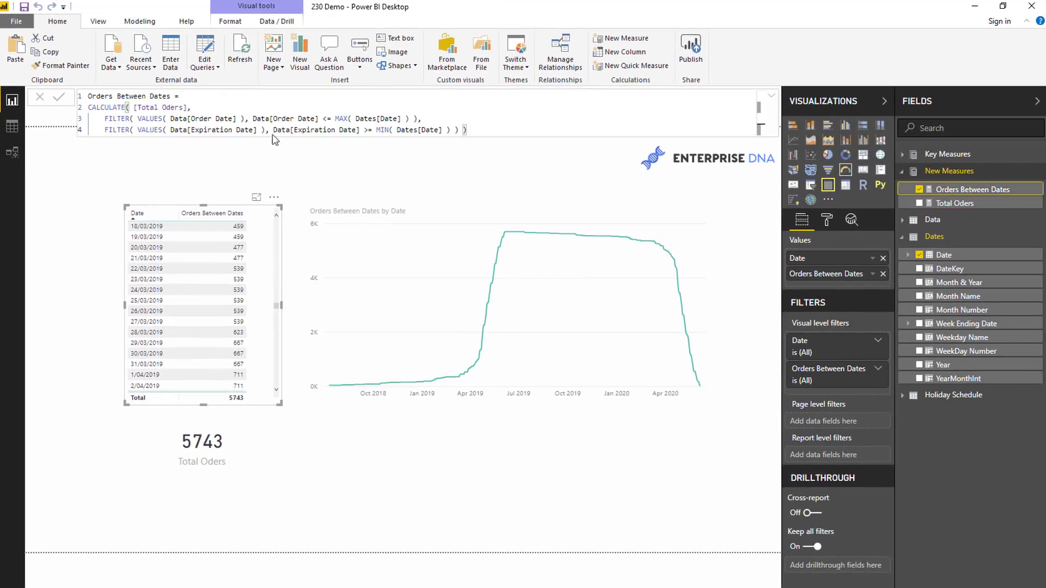
left_click_drag(195, 108, 134, 108)
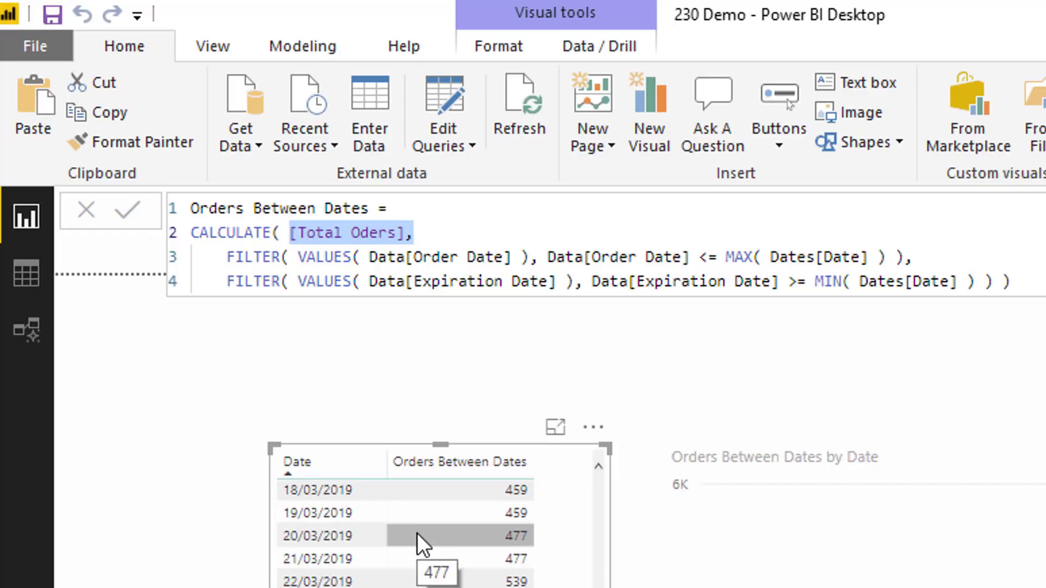
left_click(228, 256)
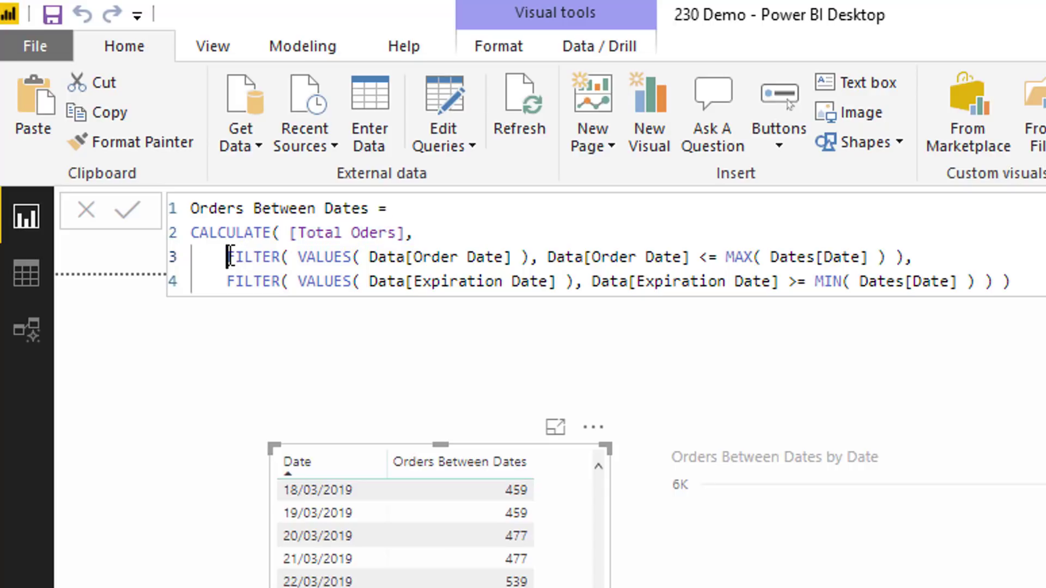
left_click_drag(230, 257, 941, 257)
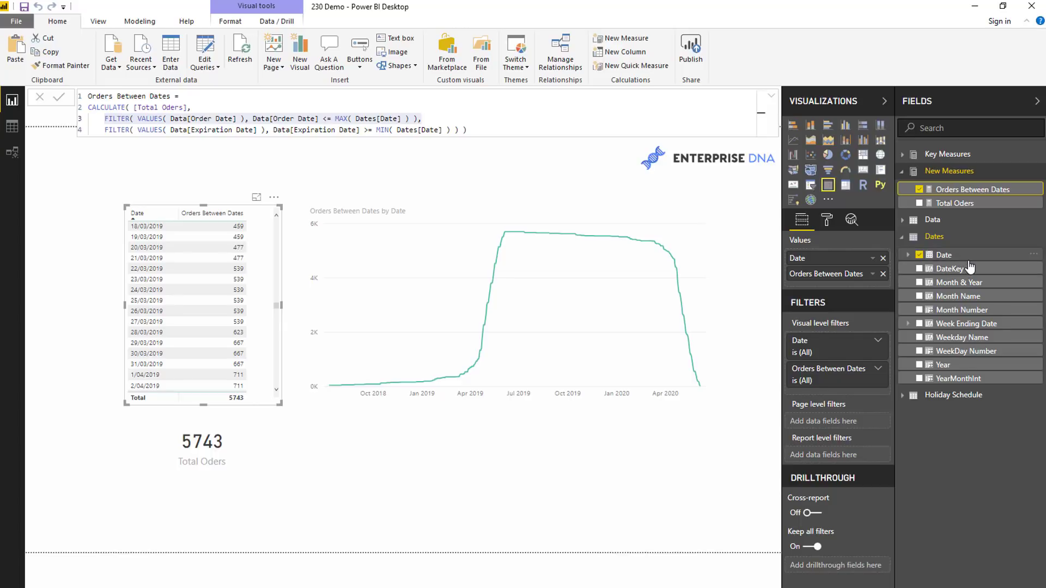
Step: Check the relationships between the Dates and Data tables in the model diagram and return to the report page
left_click(12, 152)
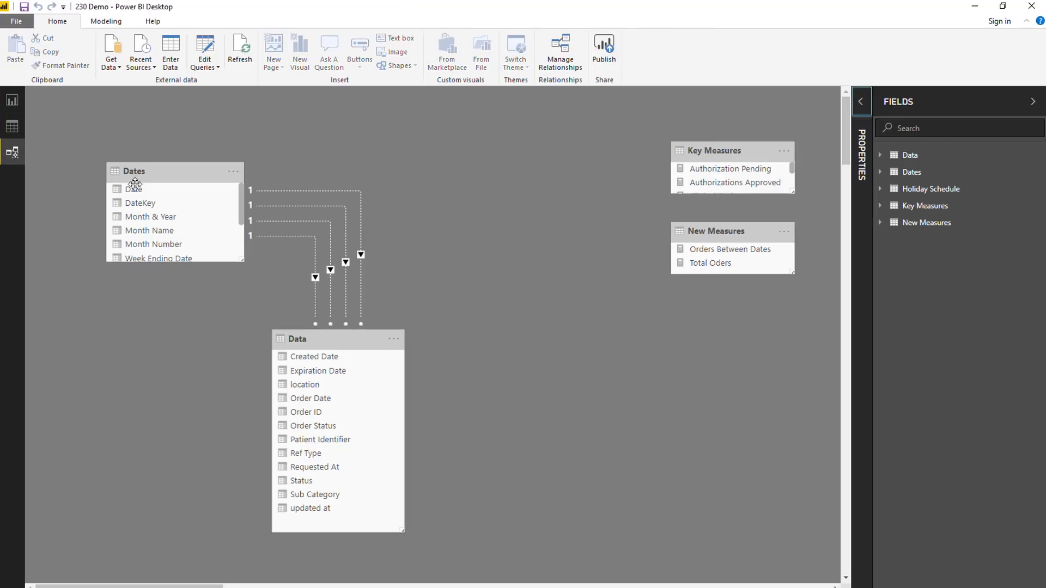
left_click(12, 100)
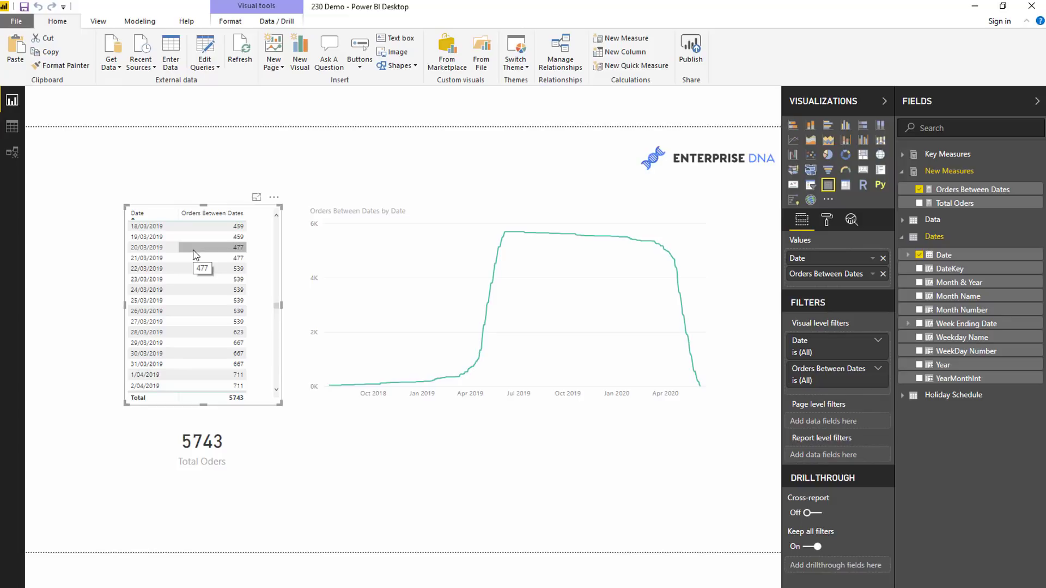
Step: Reopen the Orders Between Dates formula and highlight MAX( Dates[Date] ) and VALUES( Data[Order Date] ) in the first filter
left_click(972, 189)
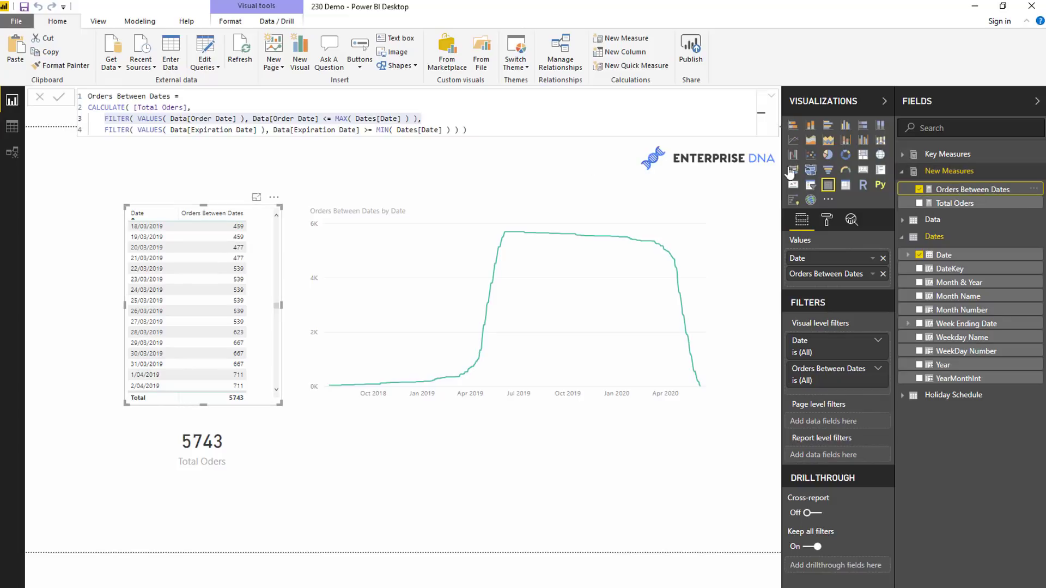
left_click(138, 118)
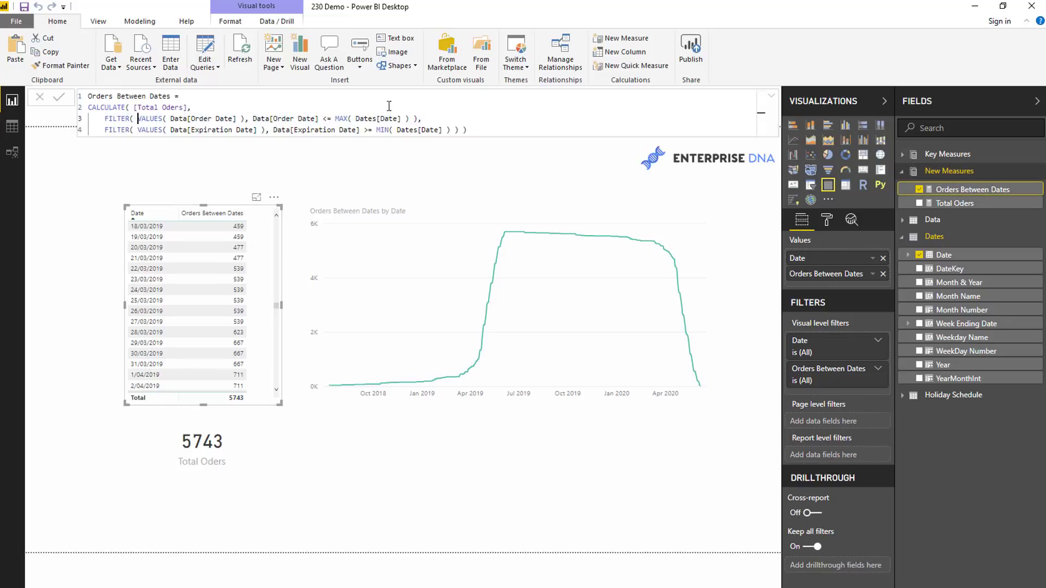
left_click_drag(351, 121, 409, 119)
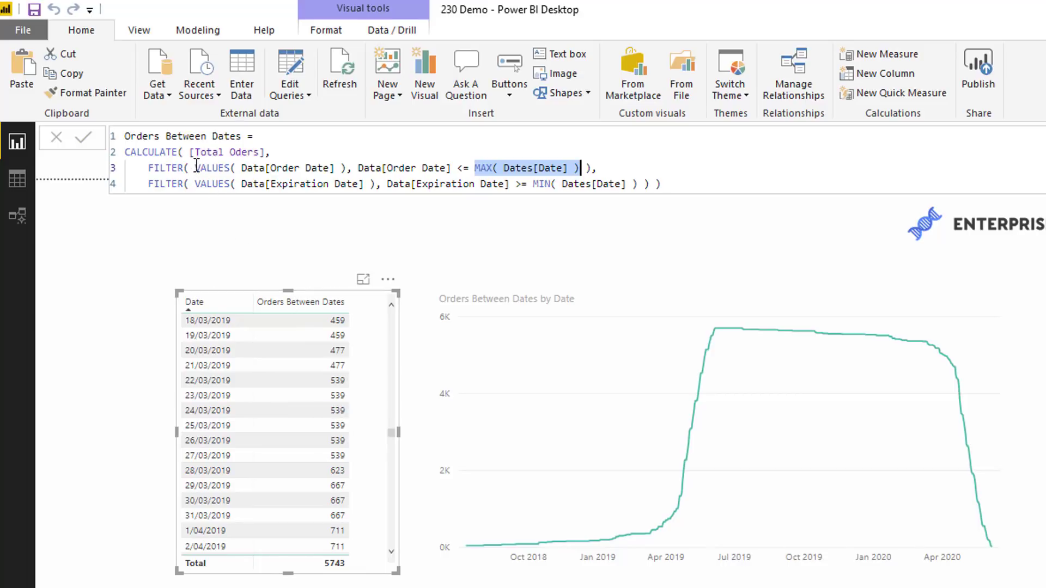
left_click_drag(195, 167, 345, 168)
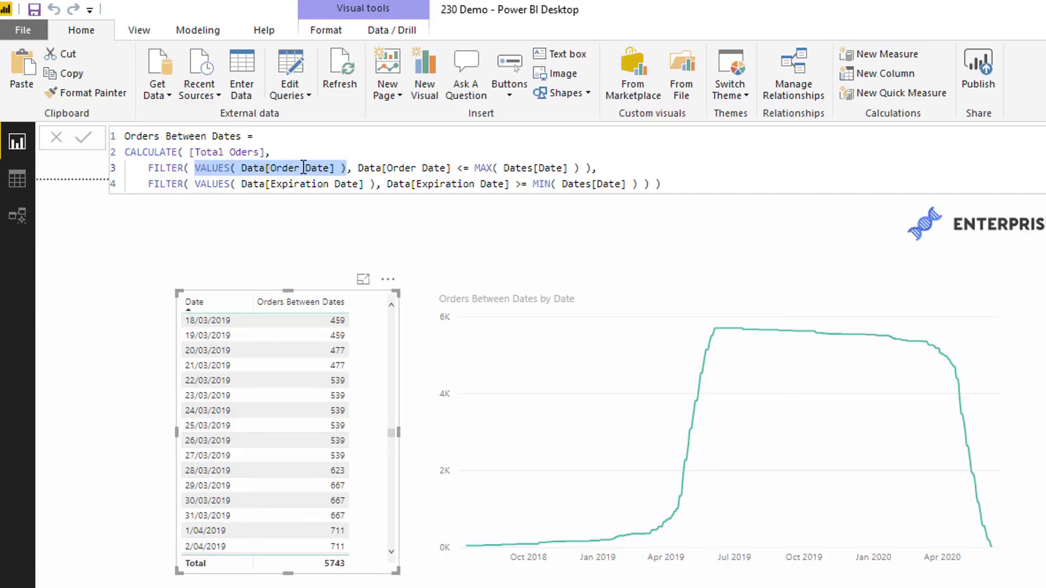
Step: Highlight Data[Order Date] and VALUES( Data[Order Date] ) in the first filter and FILTER( VALUES( Data[Expiration Date] ) in the second filter
left_click_drag(358, 168, 458, 168)
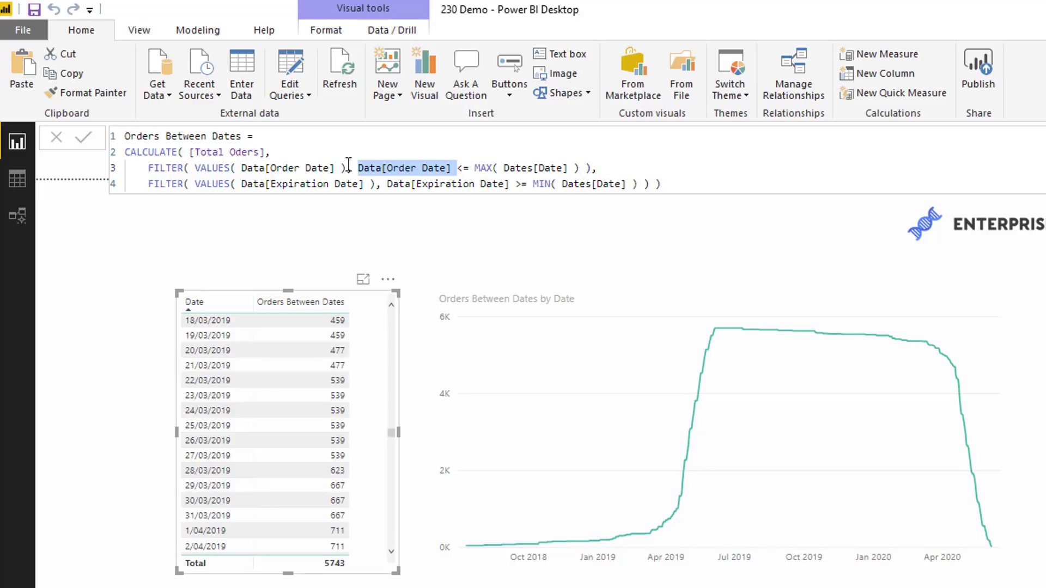
left_click_drag(195, 168, 347, 168)
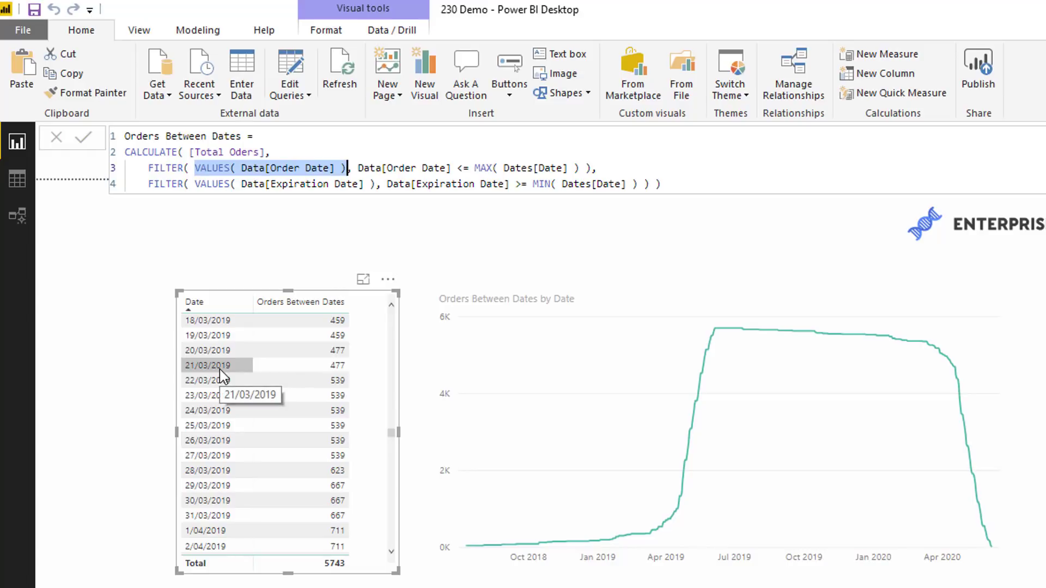
left_click_drag(149, 184, 381, 185)
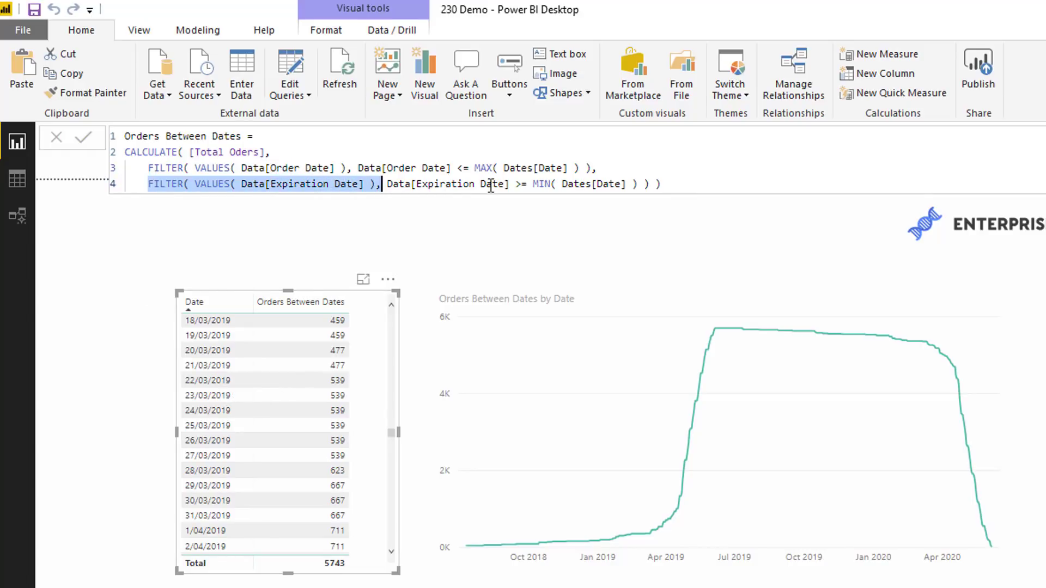
left_click(200, 184)
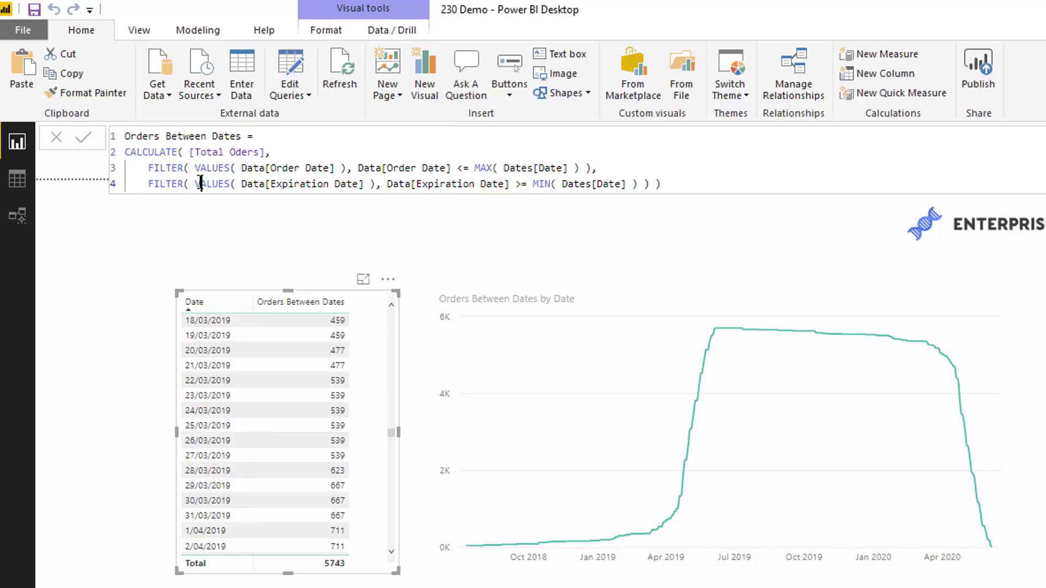
left_click_drag(195, 168, 354, 170)
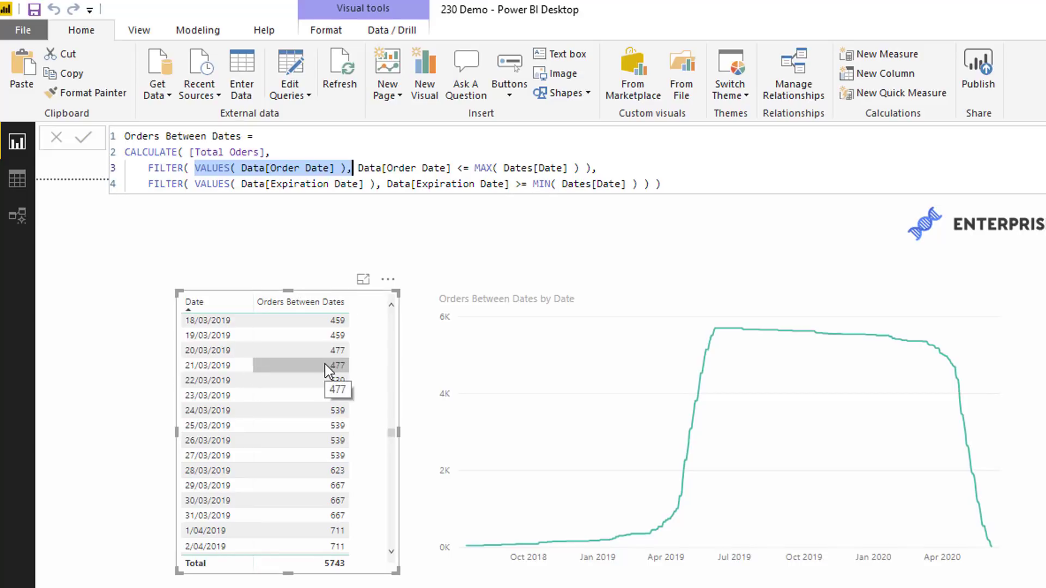
Step: Highlight the full Order Date and Expiration Date FILTER lines and the [Total Oders] expression in the Orders Between Dates formula
left_click_drag(148, 168, 598, 169)
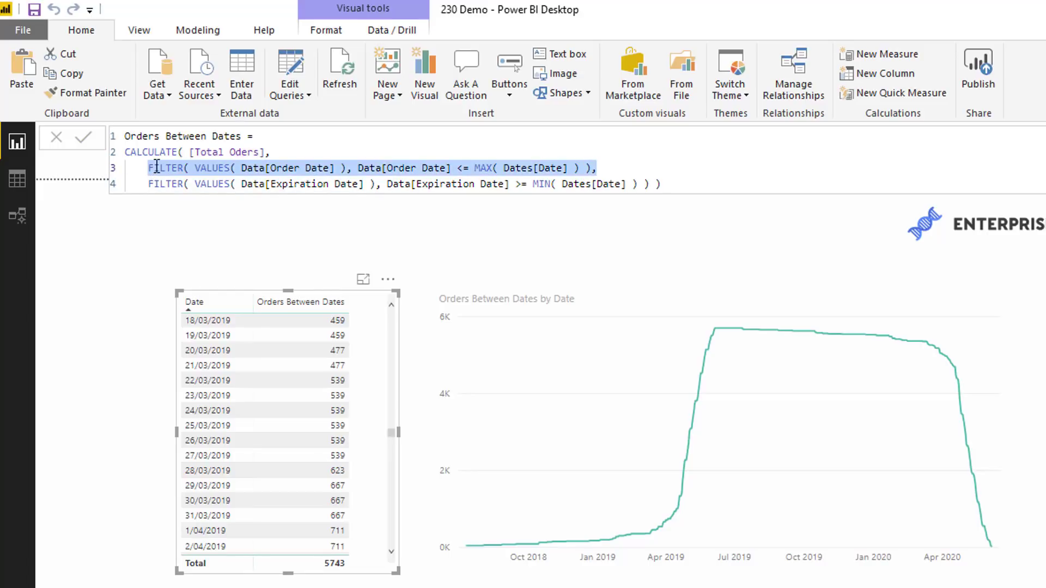
left_click_drag(143, 184, 525, 204)
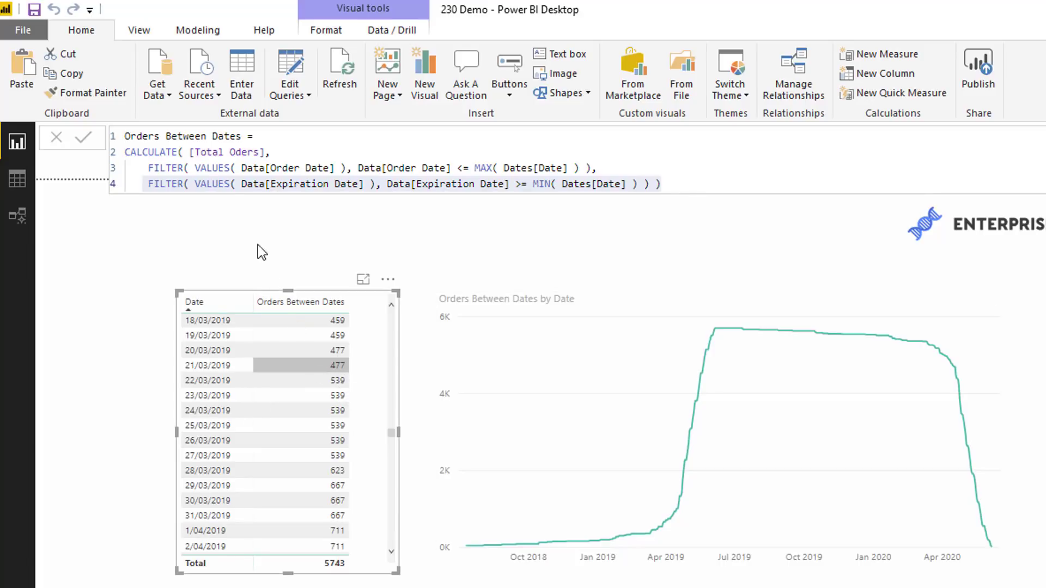
left_click_drag(187, 152, 273, 152)
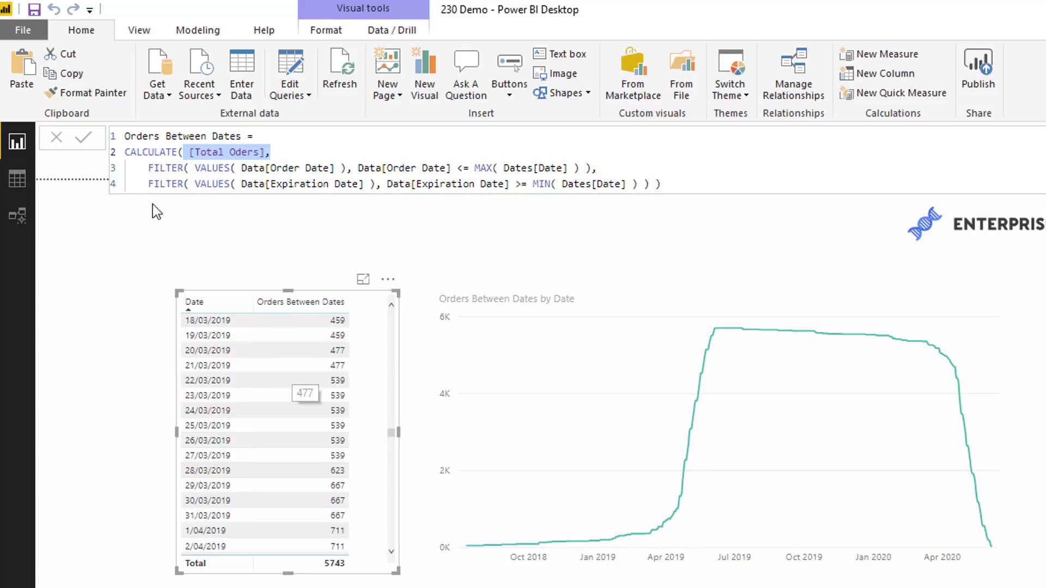
left_click_drag(148, 152, 364, 184)
left_click(365, 168)
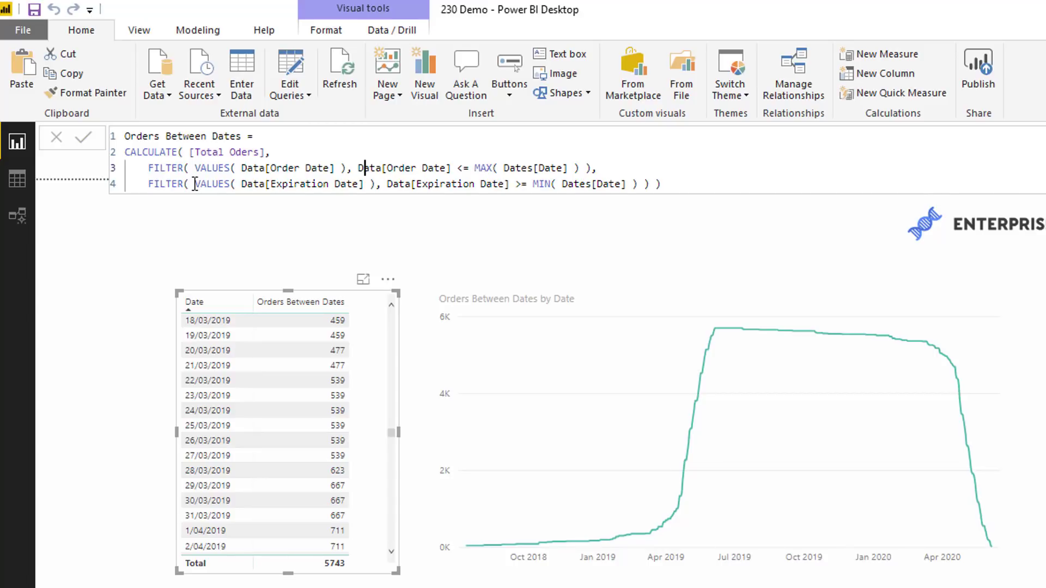
Step: Highlight the arguments of the Expiration Date filter and browse the table visual to the late April 2019 rows
left_click_drag(195, 184, 673, 185)
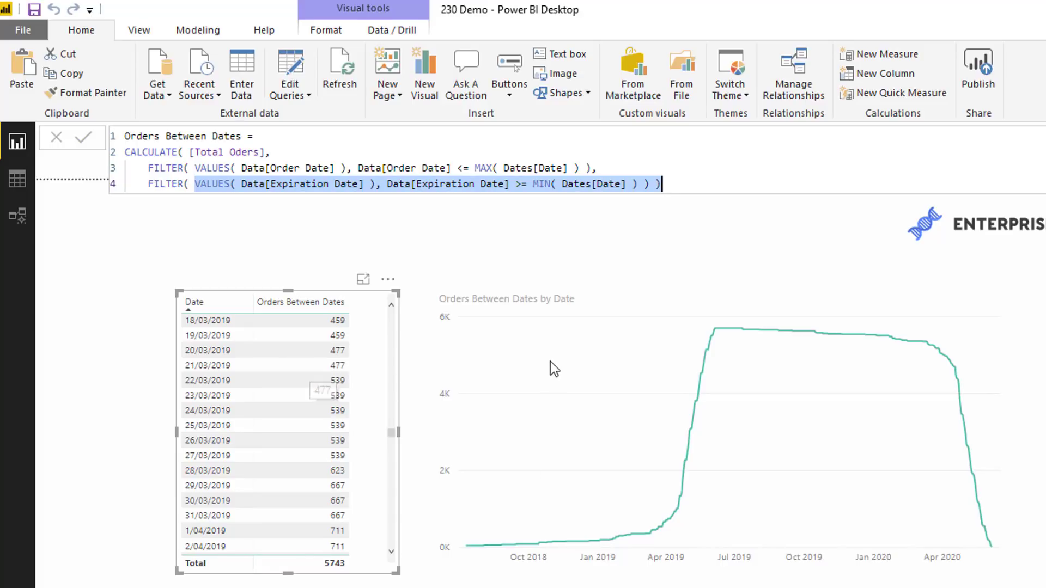
scroll(334, 454, "down", 1)
scroll(334, 454, "down", 10)
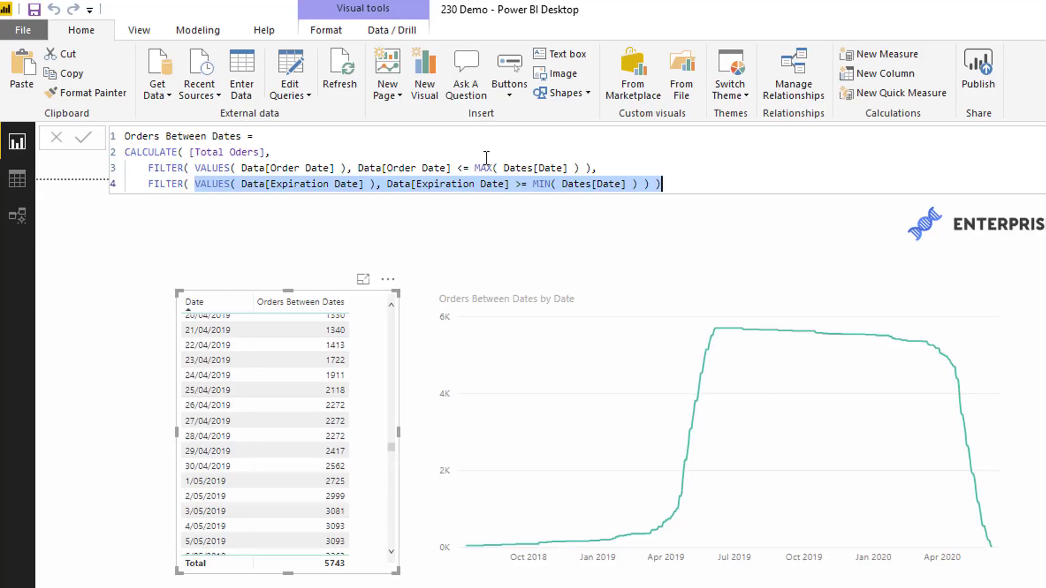
Step: Highlight the VALUES expressions of both filters, MAX( Dates[Date] ) in the first and MIN in the second
left_click(195, 168)
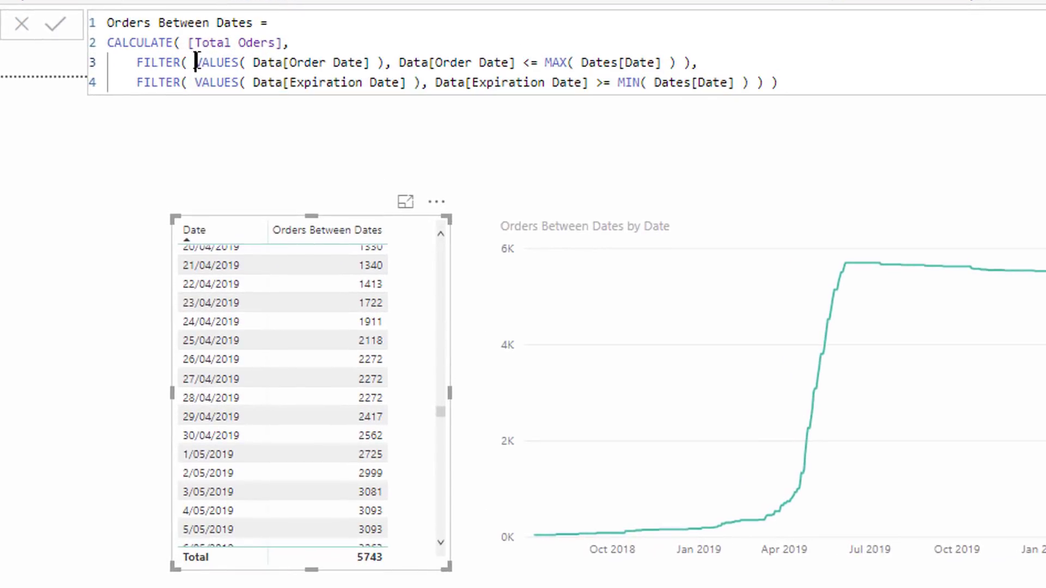
left_click_drag(196, 62, 391, 62)
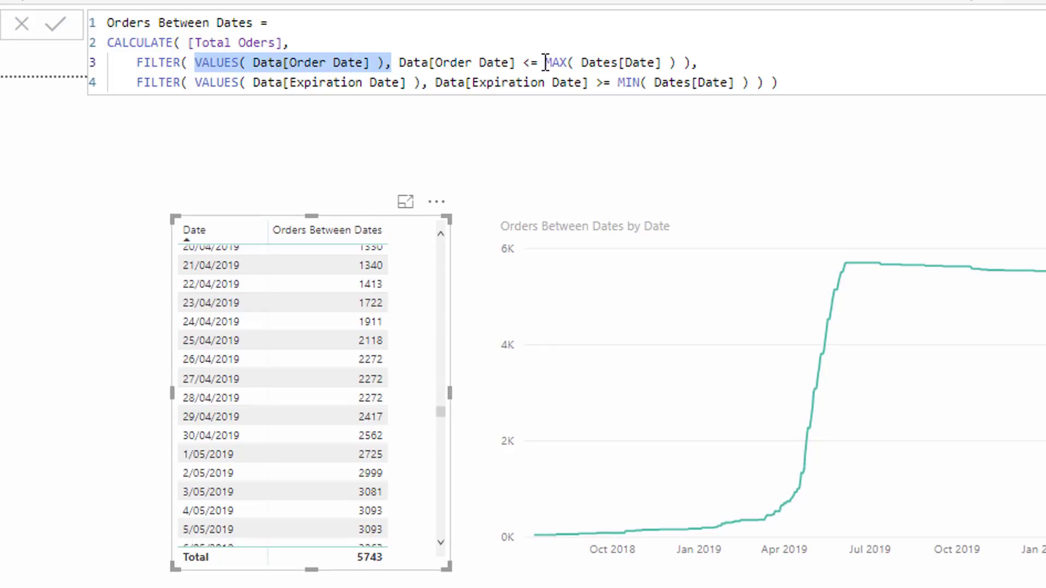
left_click_drag(545, 62, 684, 62)
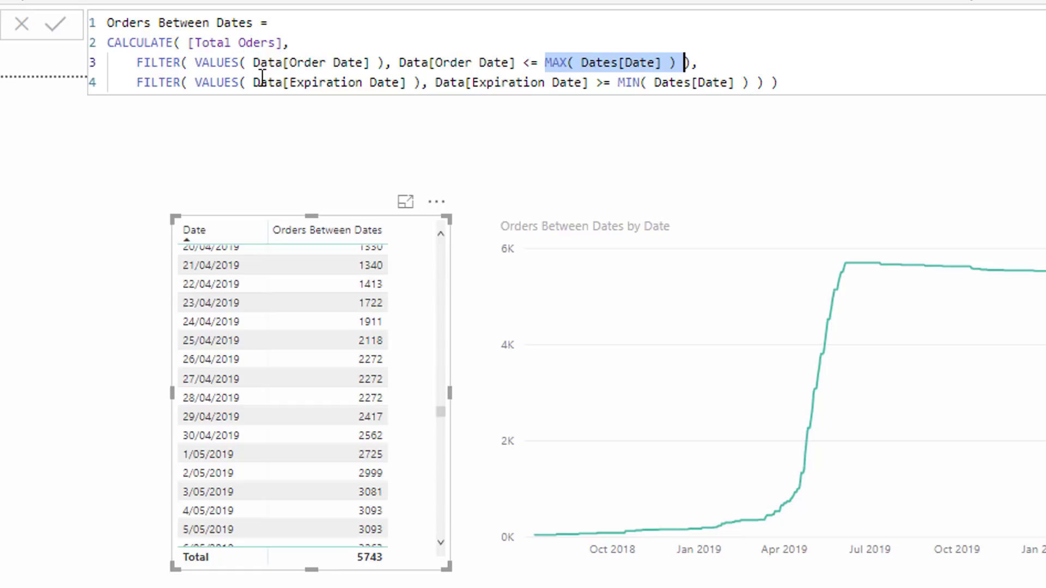
left_click_drag(197, 84, 422, 84)
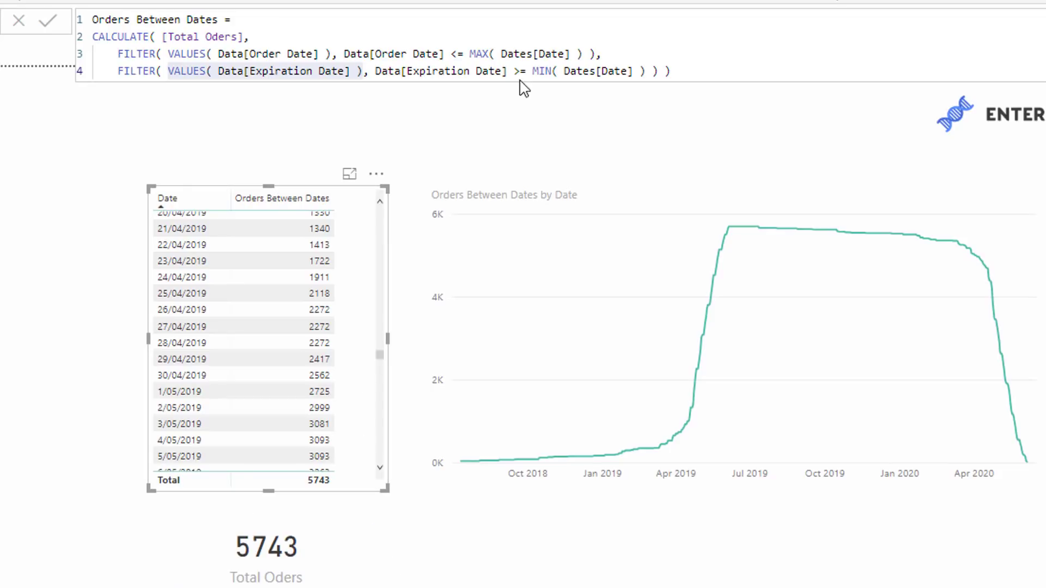
double_click(472, 49)
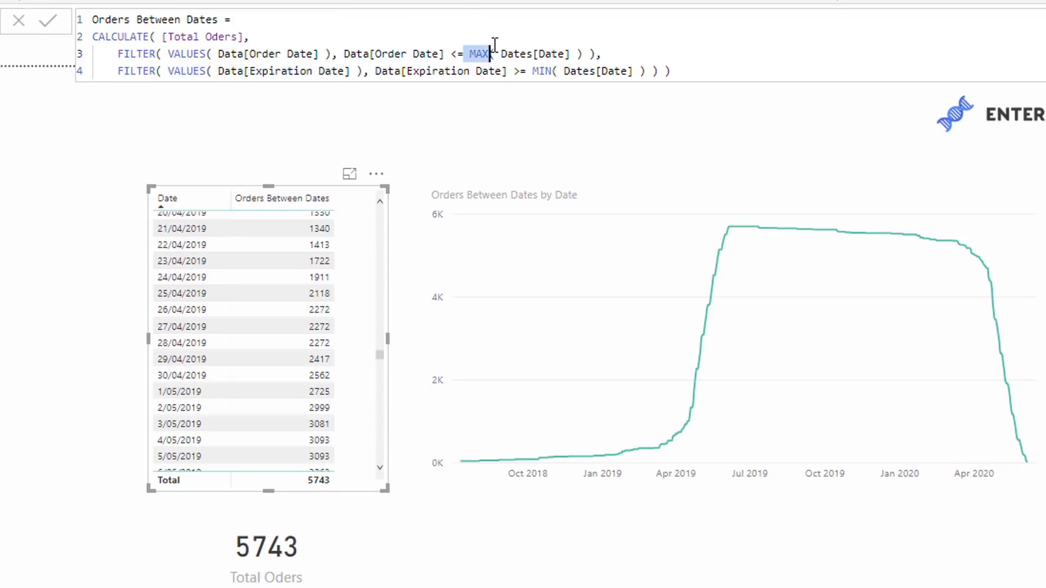
double_click(542, 71)
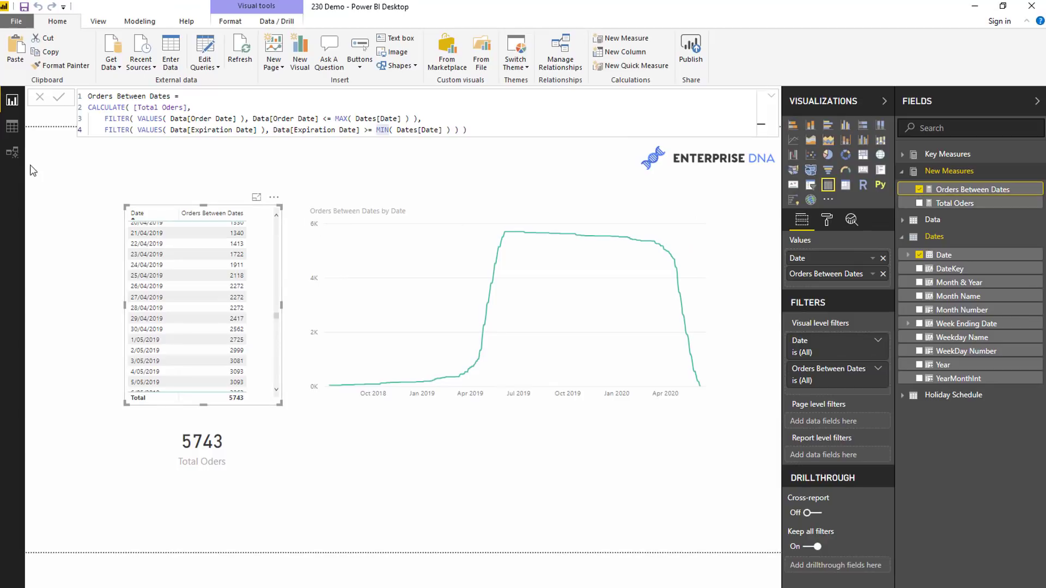
Step: Review the relationships between the Dates and Data tables in the model diagram, and view the Total Oders formula on the report page
left_click(12, 152)
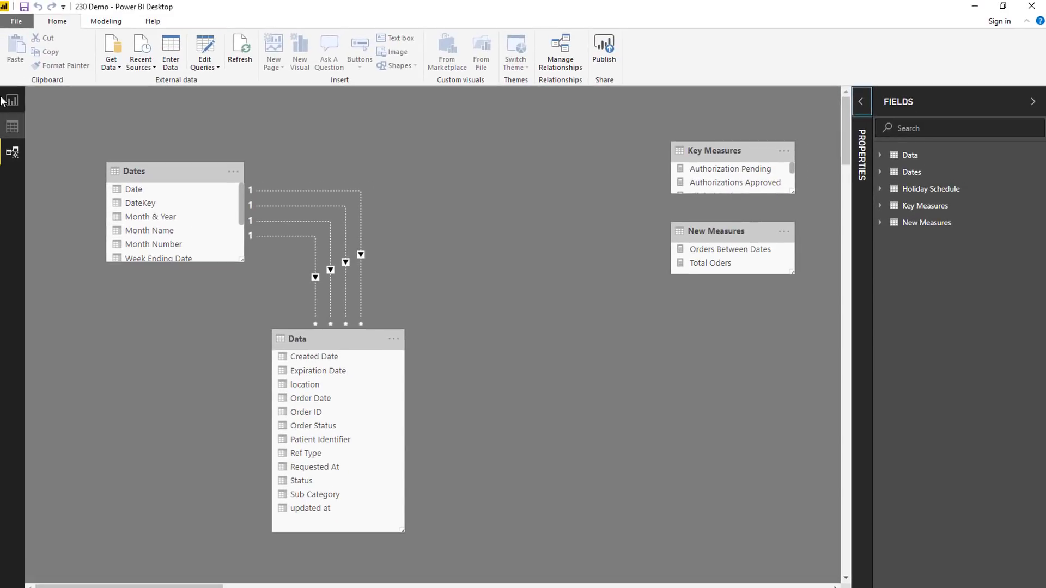
left_click(12, 98)
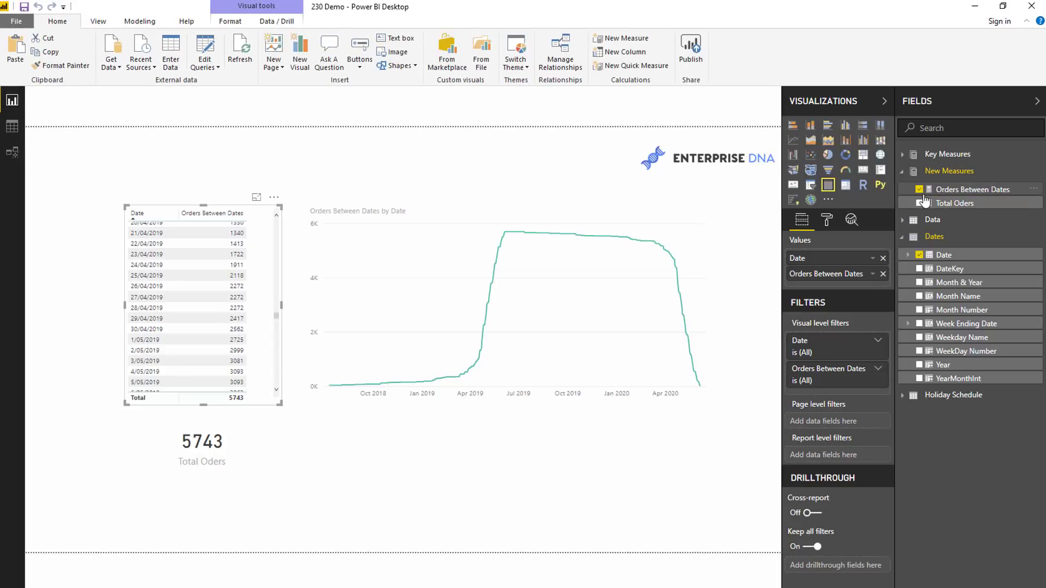
left_click(954, 203)
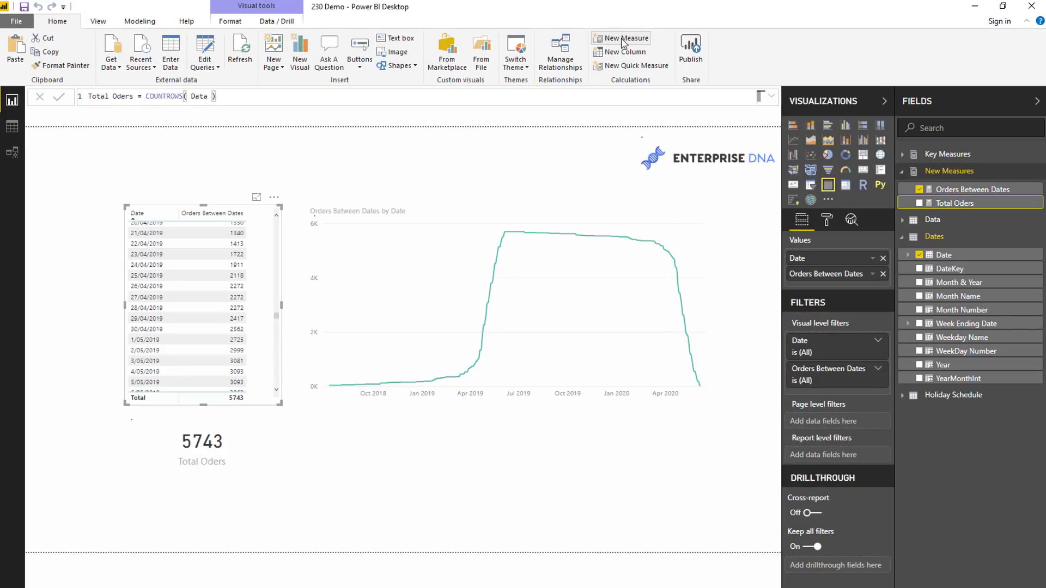
Step: Create a new measure named Total Orders by Order Date and start a second line for its formula
left_click(625, 42)
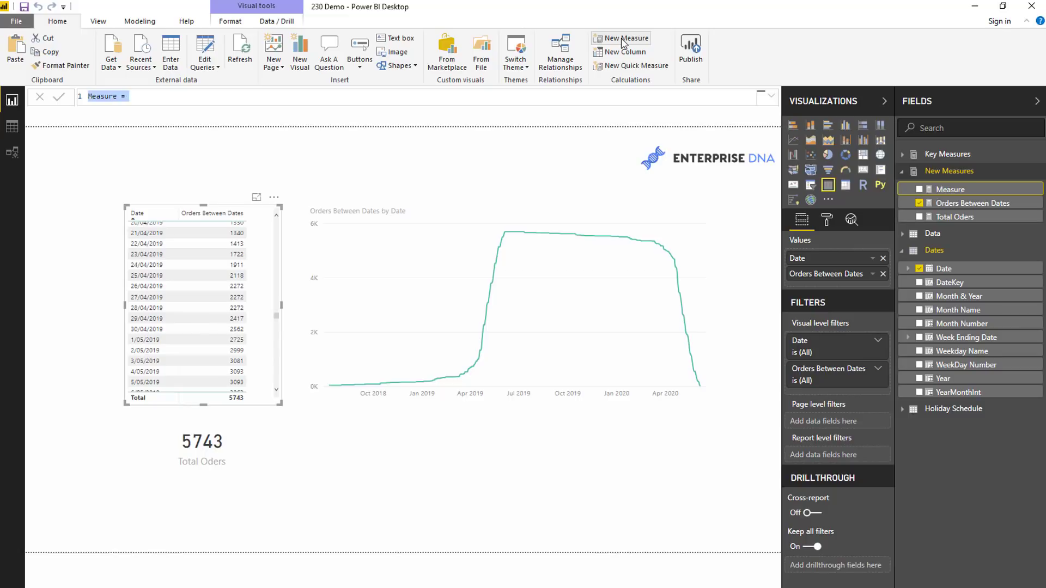
type("Total Or")
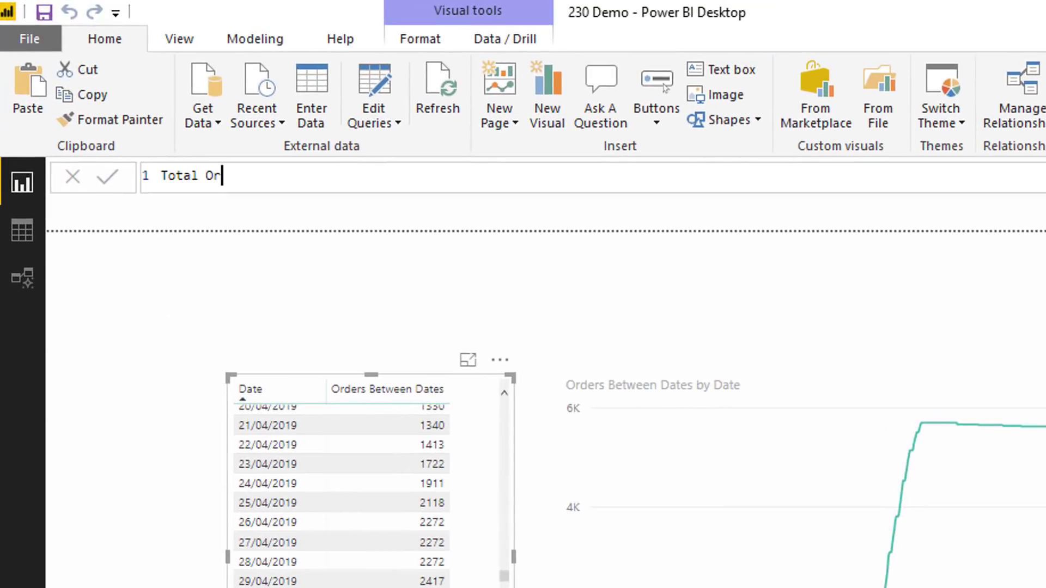
type("ders by Orderd")
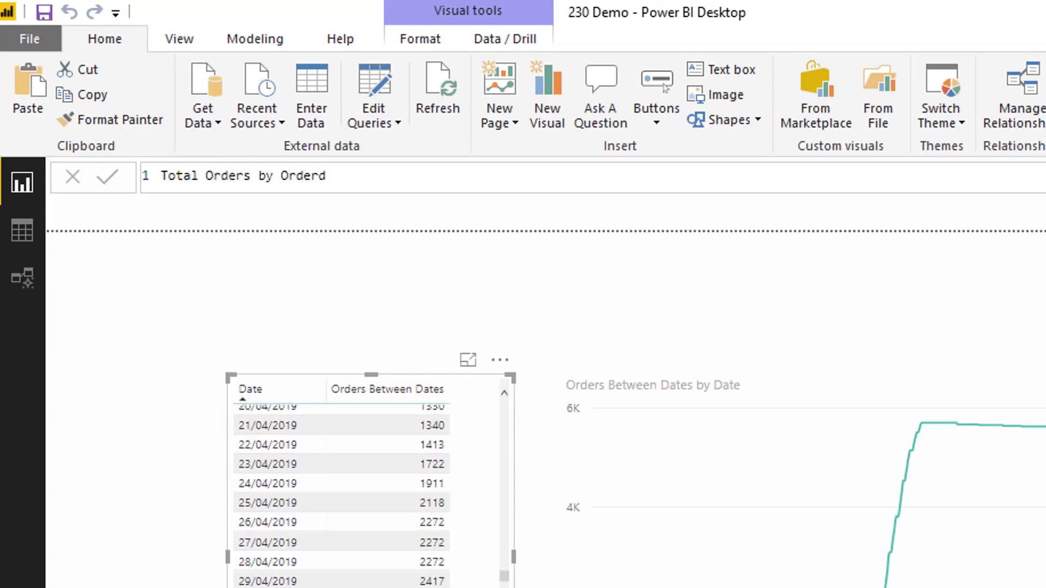
key("BackSpace")
type("Date =")
key("shift+Return")
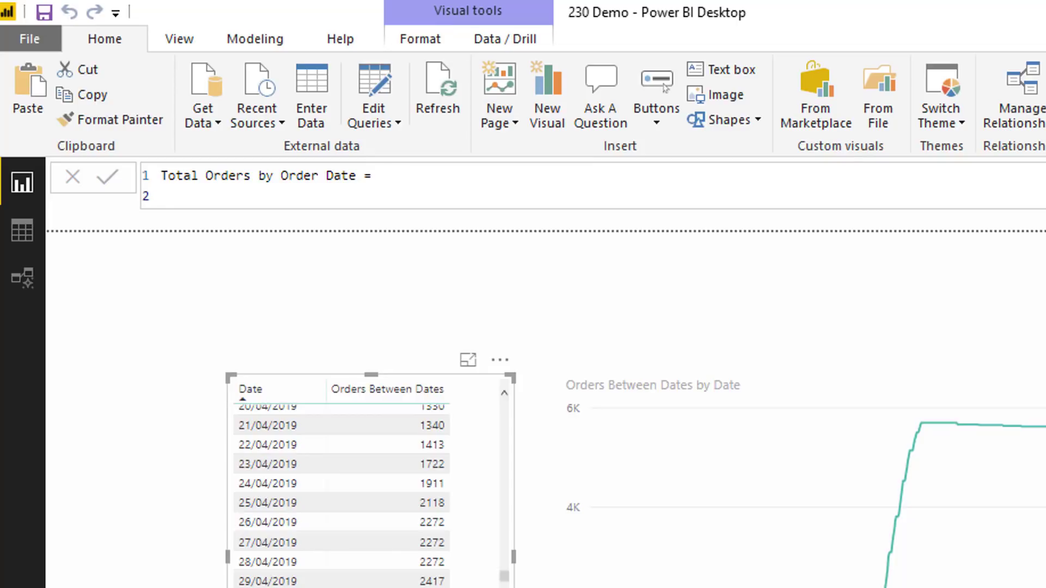
Step: Begin the measure's expression with CALCULATE( [Total Oders], and start a third line for the filter argument
type("CALCULATE(")
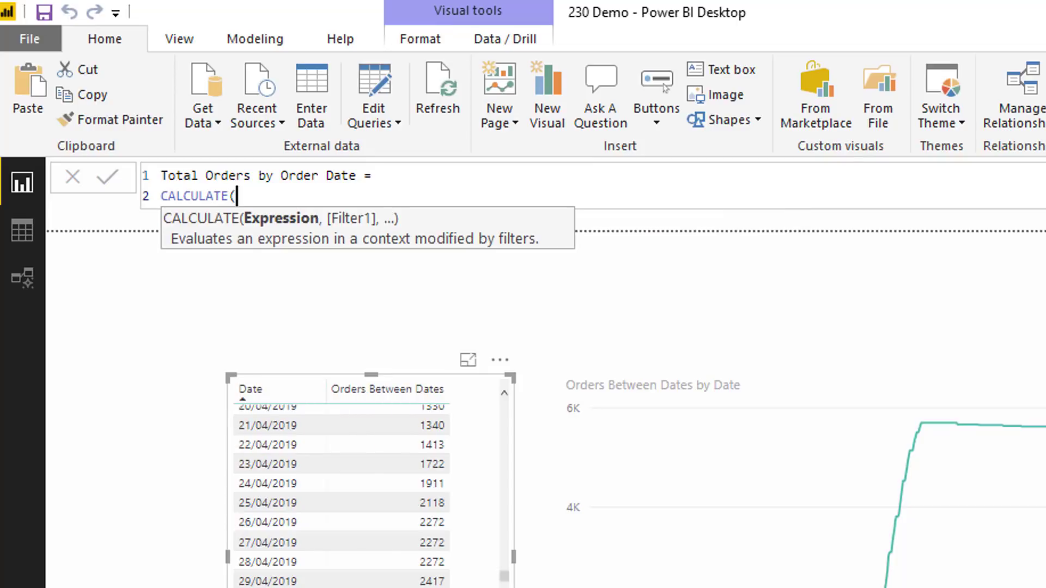
type(" [Total")
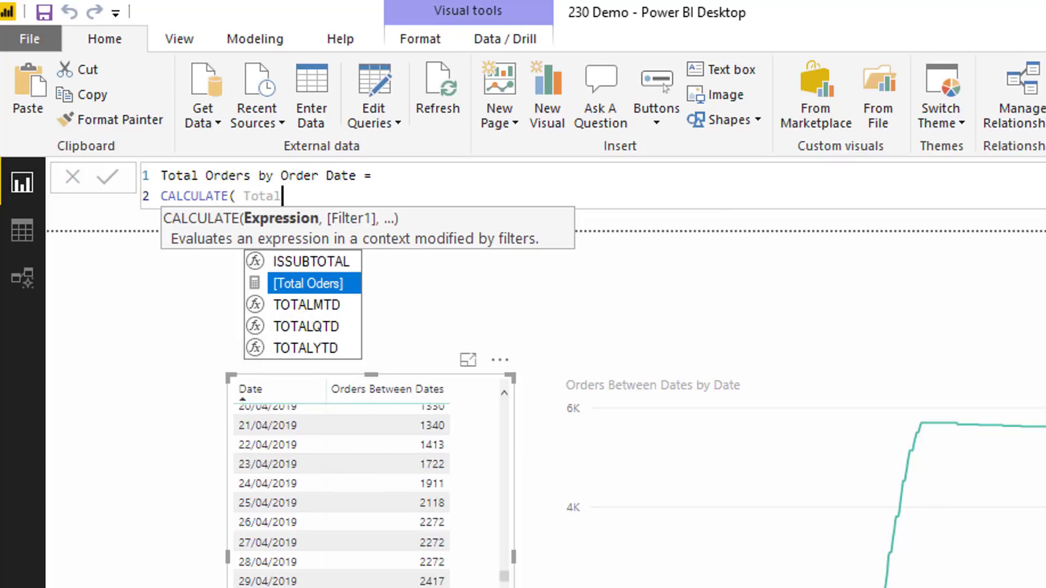
key("Tab")
type(",")
key("shift+Return")
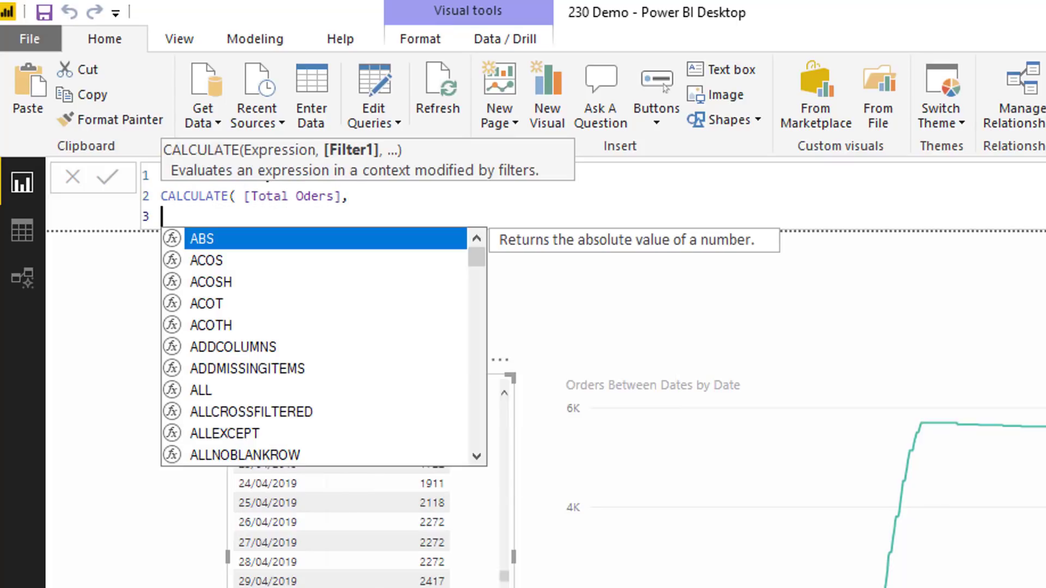
Step: Complete the measure with USERELATIONSHIP( Dates[Date], Data[Order Date] ) as the CALCULATE filter and commit it
type("USE")
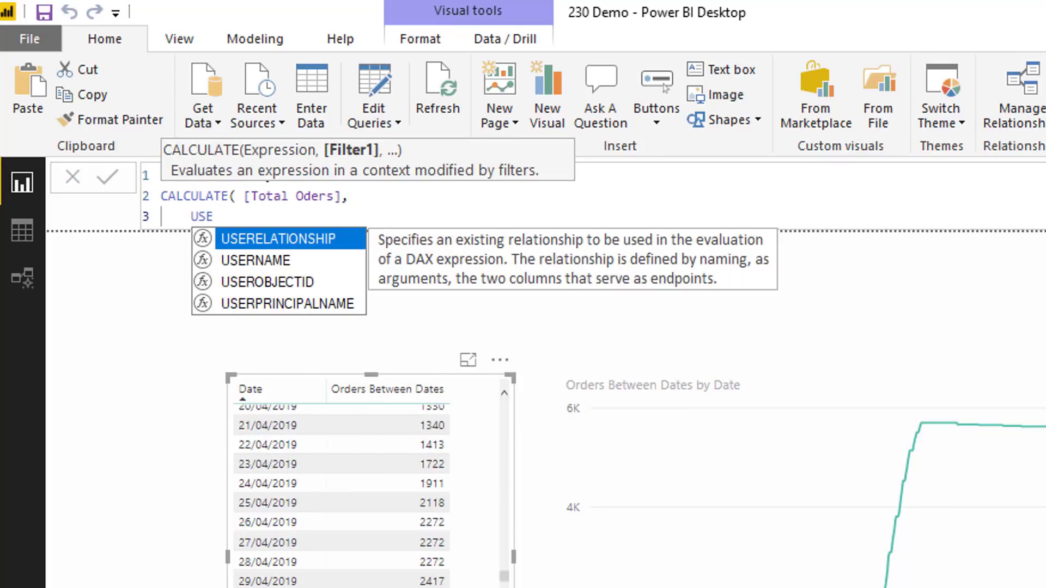
key("Tab")
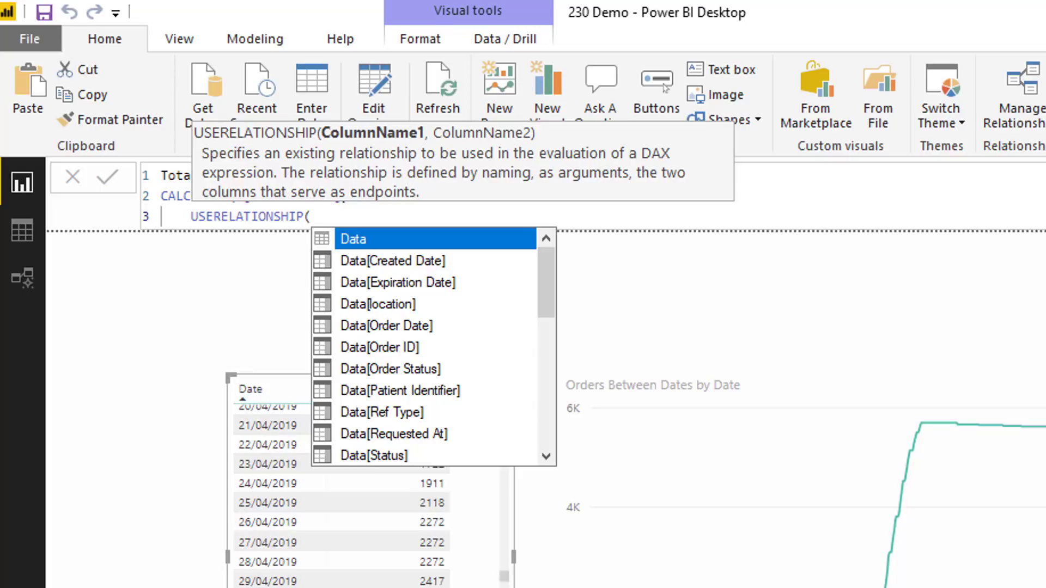
type("Date")
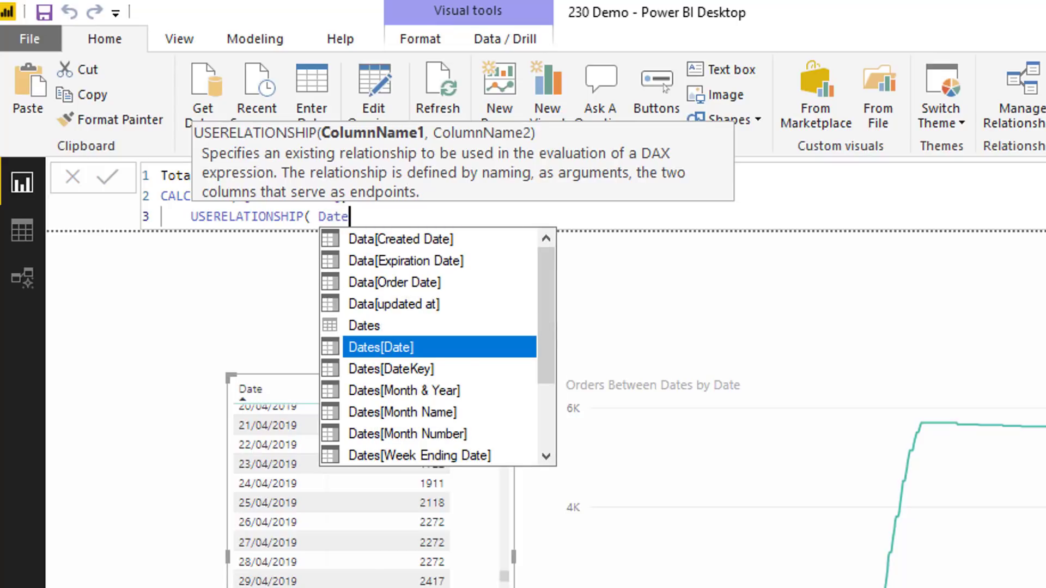
key("Tab")
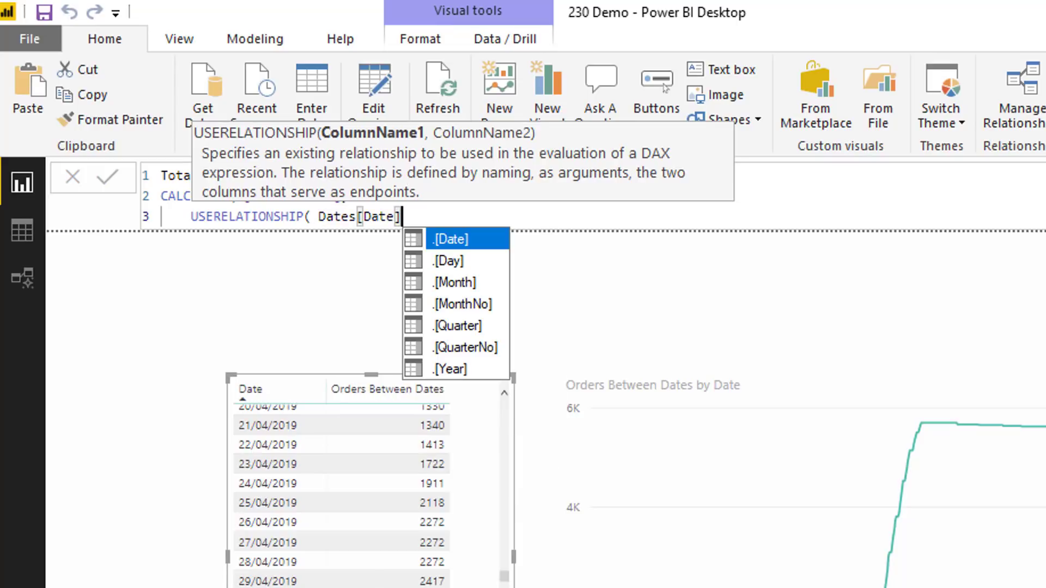
type(", ")
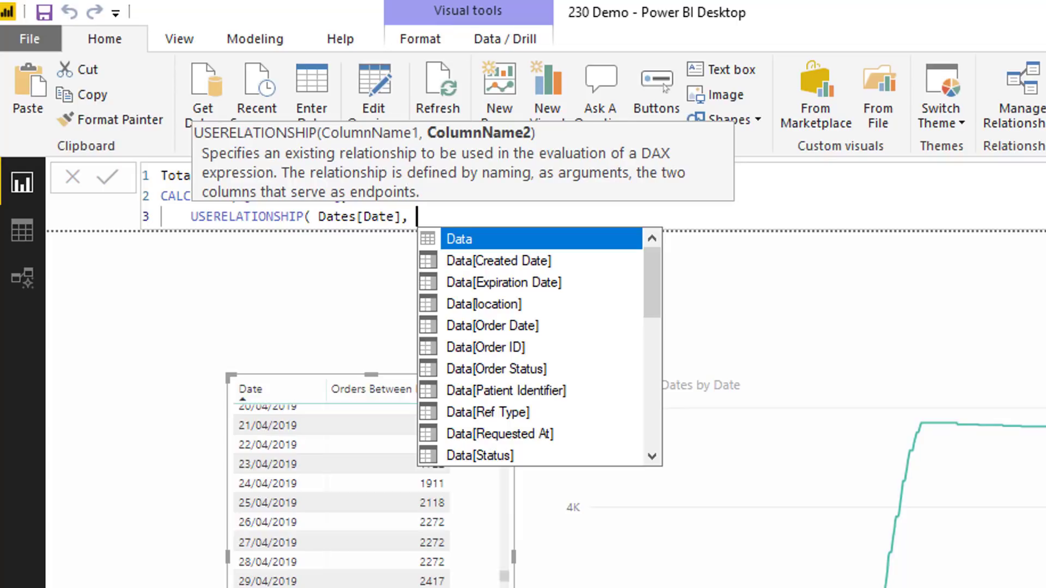
type("Order")
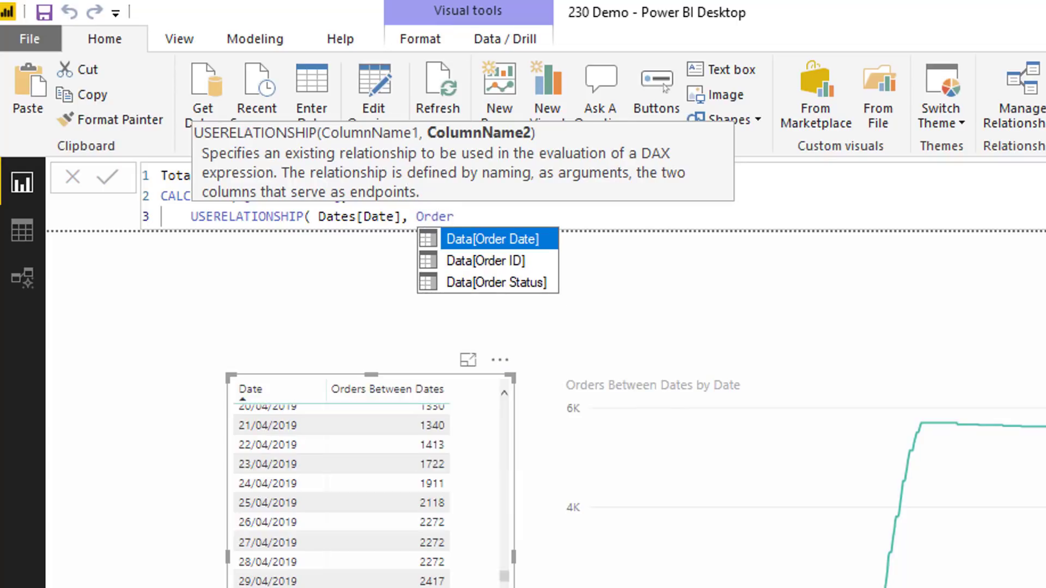
key("Tab")
type(") )")
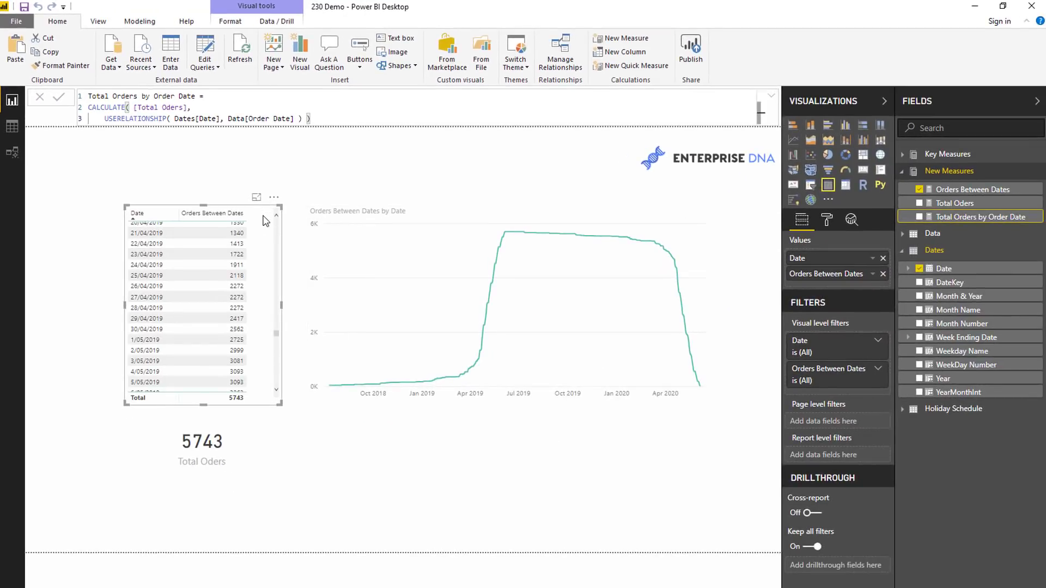
Step: Move and widen the table of dates and Orders Between Dates, and add the Total Orders by Order Date measure to it
left_click_drag(265, 240, 218, 237)
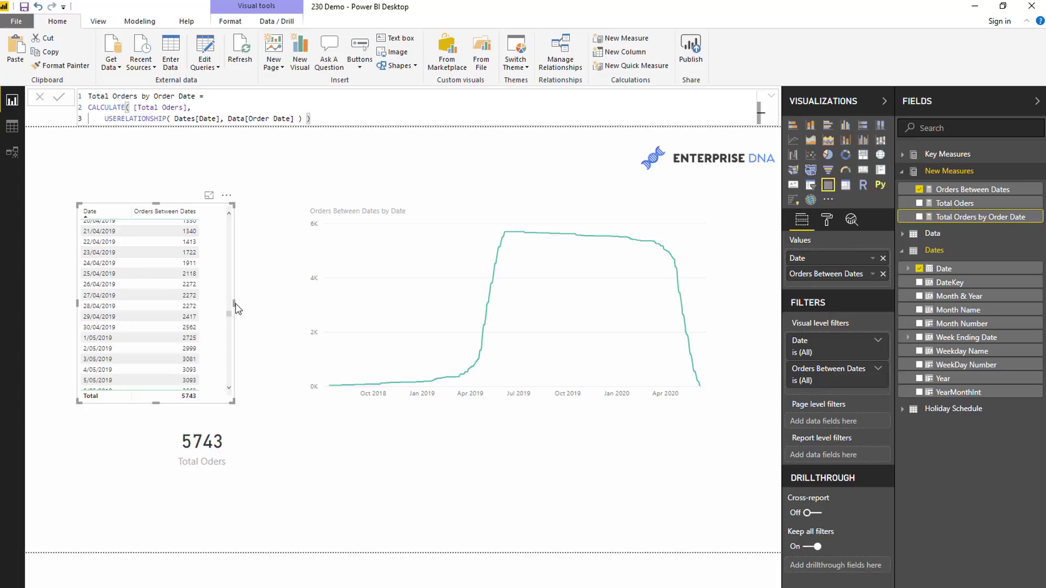
left_click_drag(235, 305, 290, 301)
left_click(770, 250)
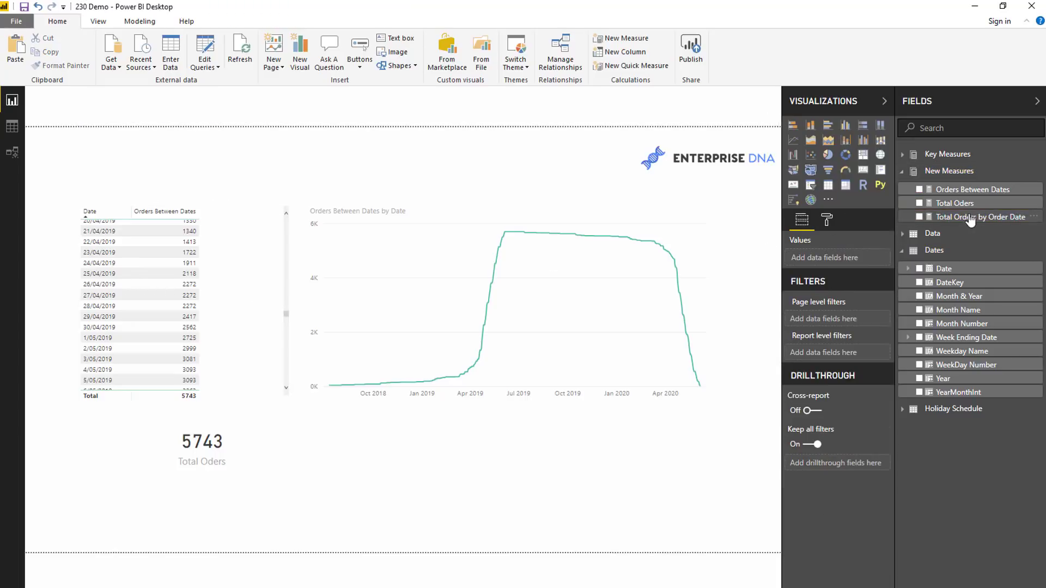
left_click_drag(971, 219, 243, 307)
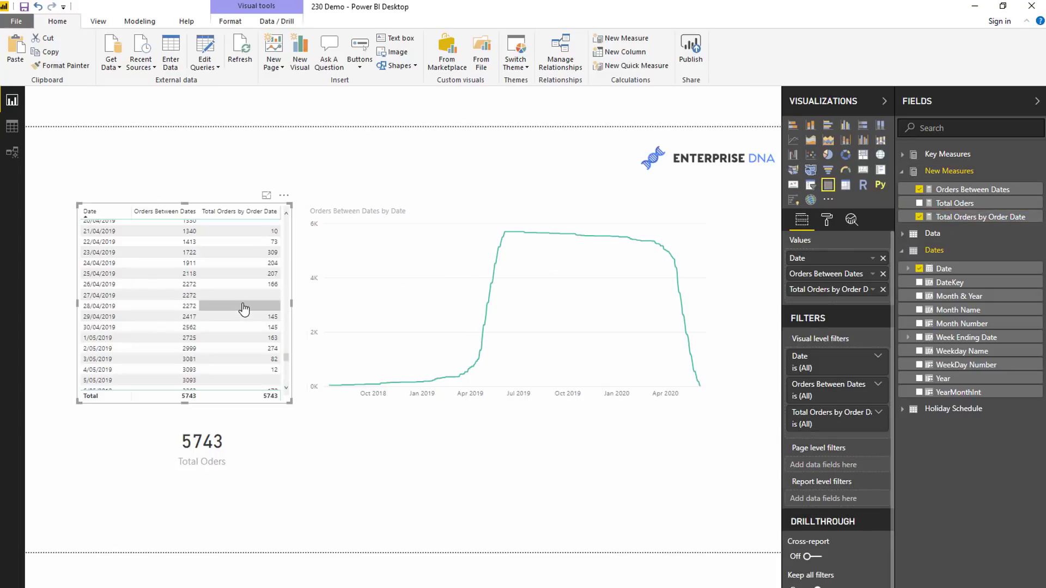
scroll(237, 279, "up", 10)
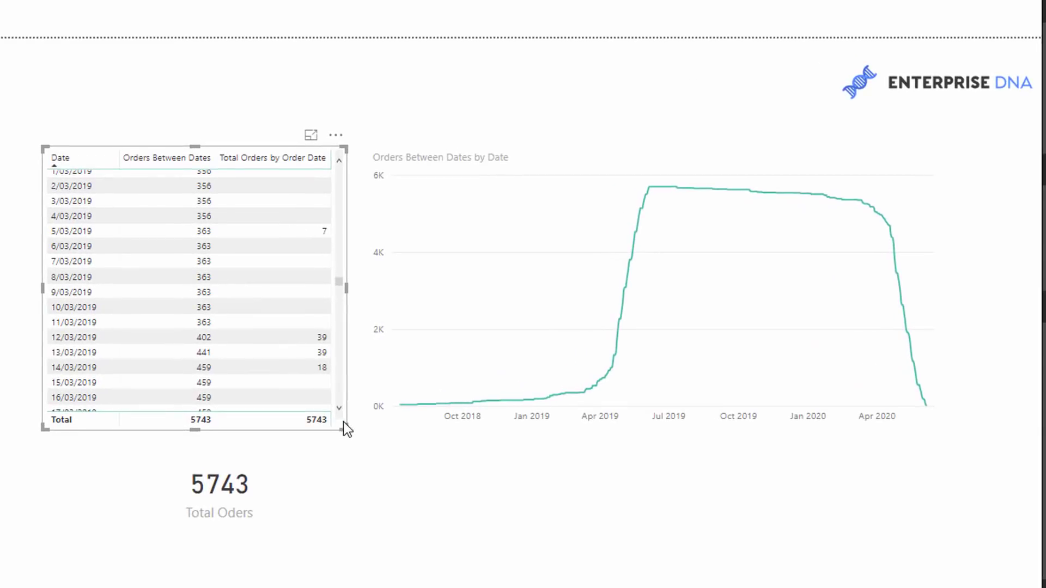
left_click_drag(343, 422, 353, 425)
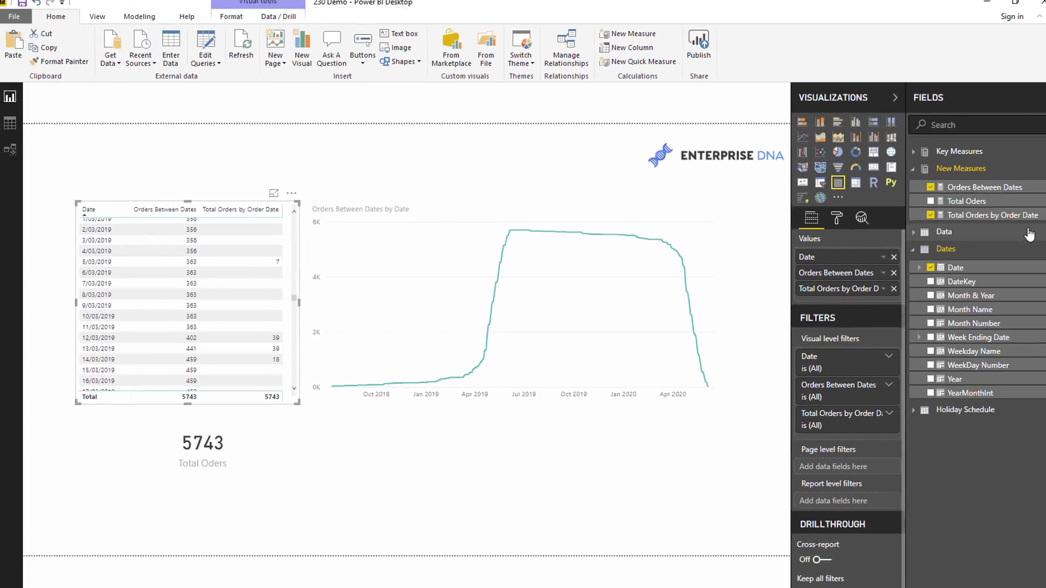
Step: Review the Total Orders by Order Date formula against the date relationships in the model diagram, and collapse the formula editor
left_click(981, 217)
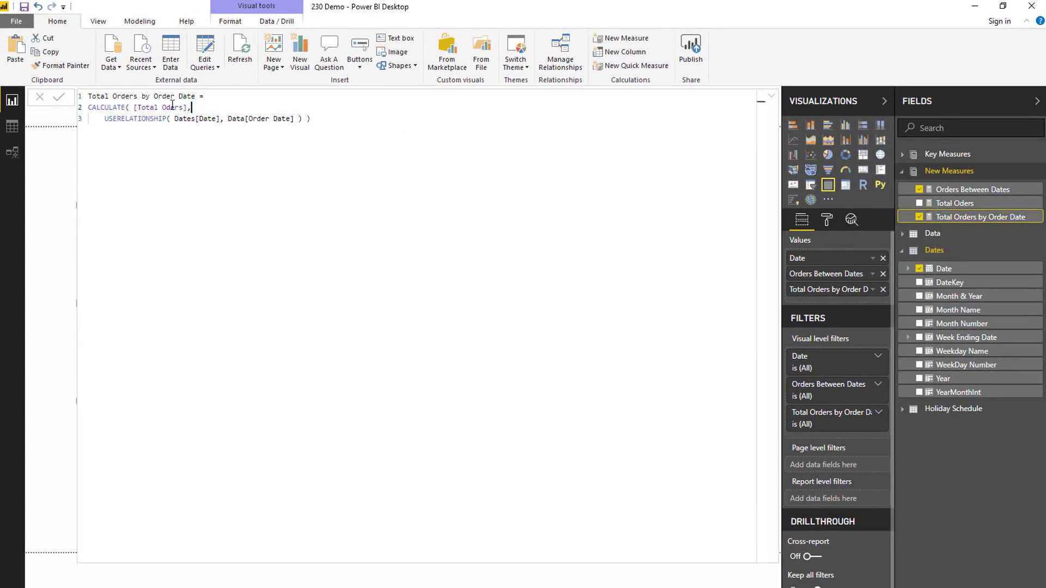
left_click(12, 152)
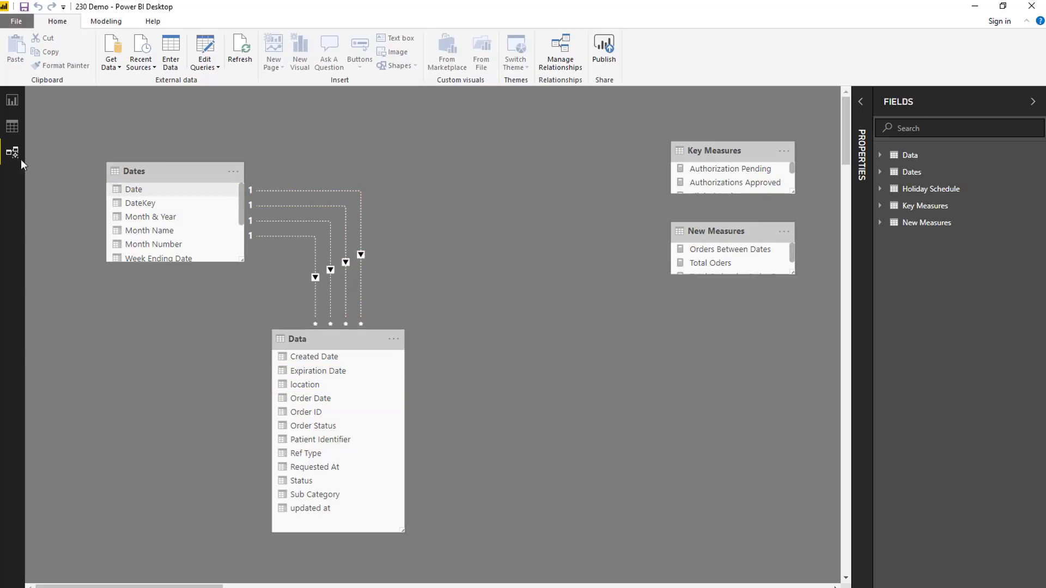
left_click(14, 102)
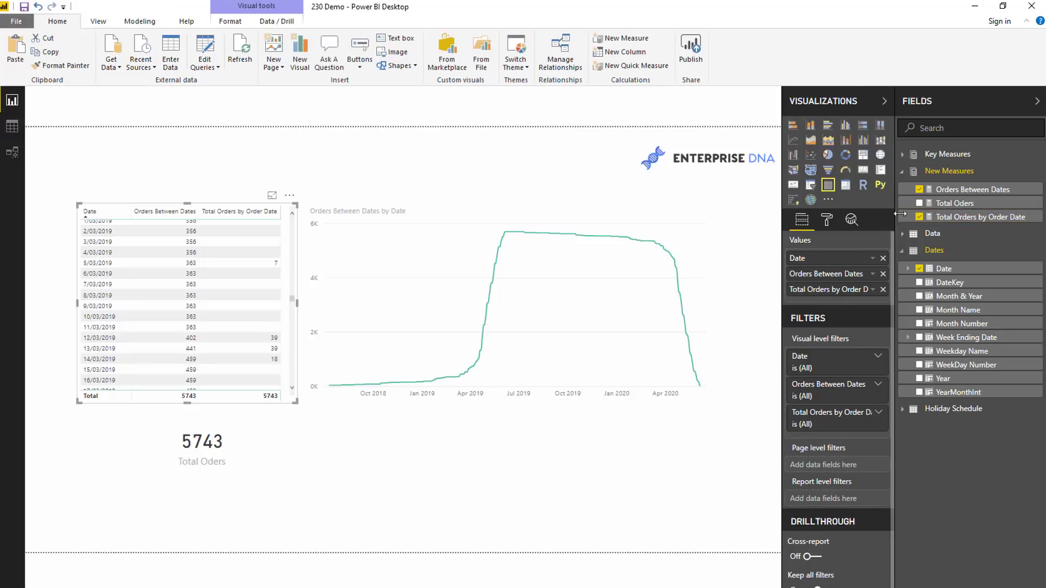
left_click(975, 217)
left_click_drag(312, 119, 87, 96)
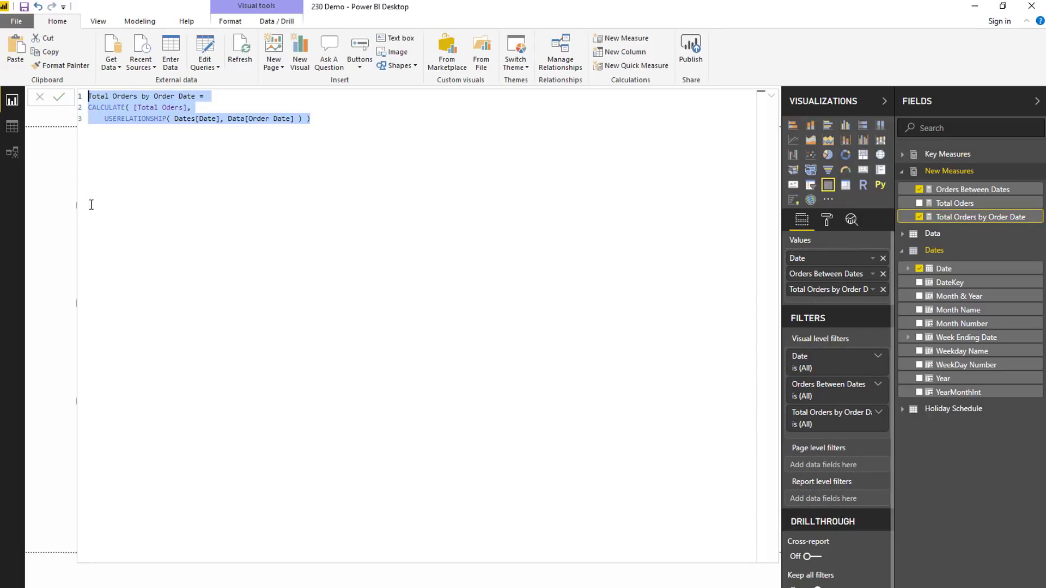
left_click(772, 98)
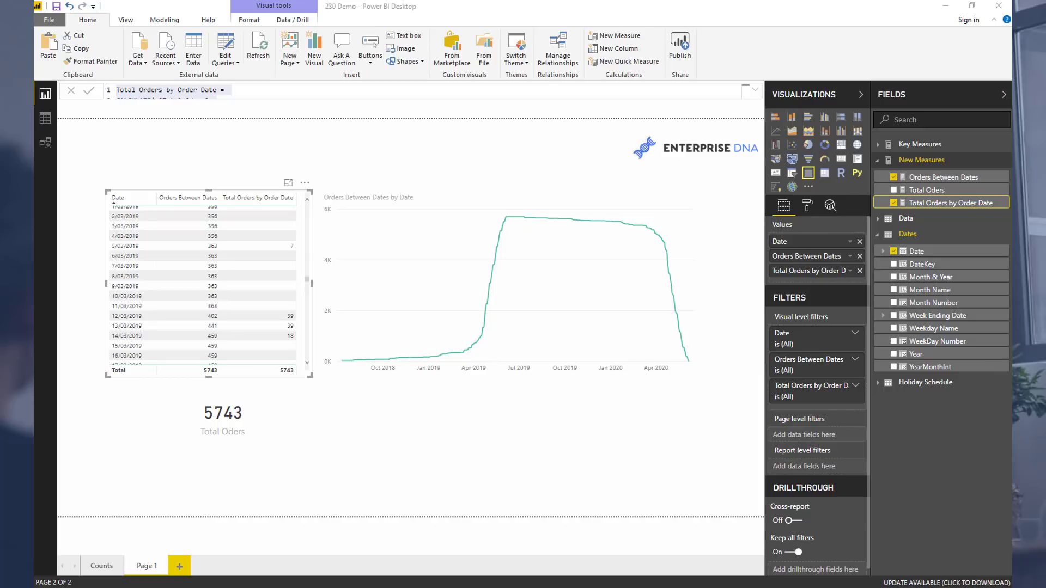
Step: Switch to the browser's Enterprise DNA forum thread and read through the replies on the in-progress formula pattern, inactive date relationships and recommended model
mouse_move(218, 583)
left_click(154, 544)
scroll(143, 255, "down", 12)
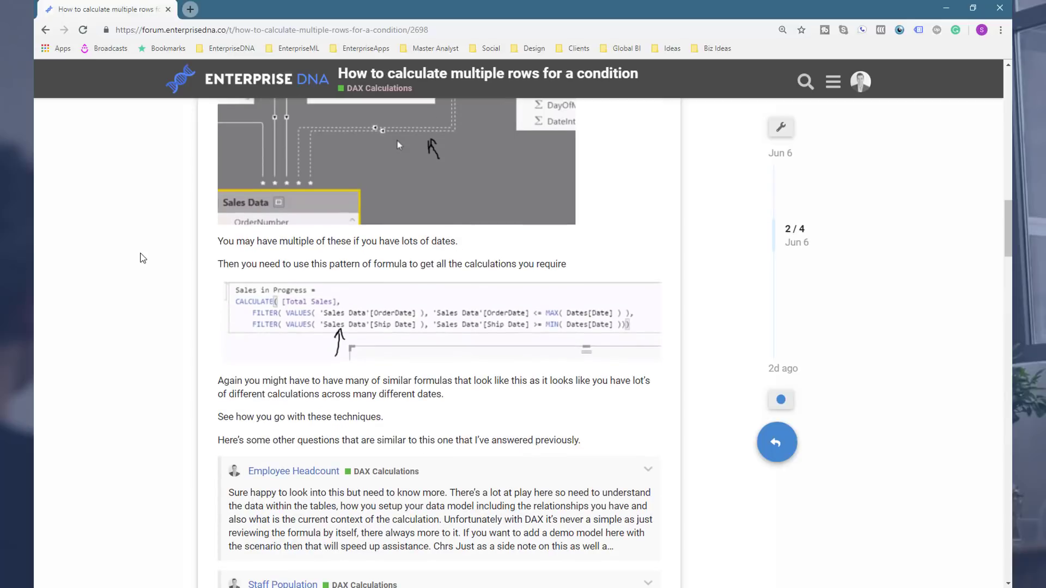
scroll(143, 258, "down", 5)
scroll(142, 257, "down", 13)
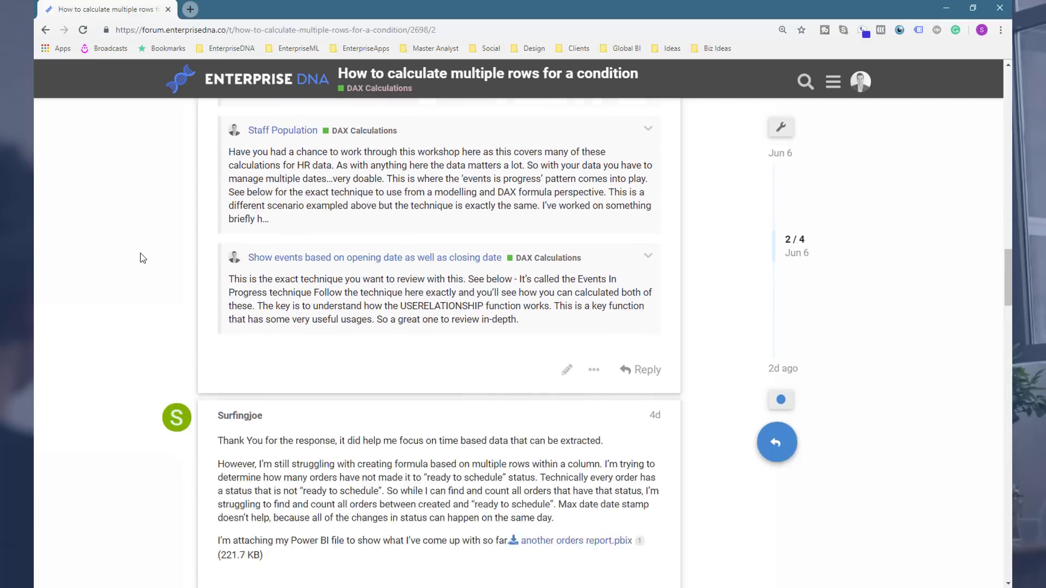
scroll(143, 257, "down", 3)
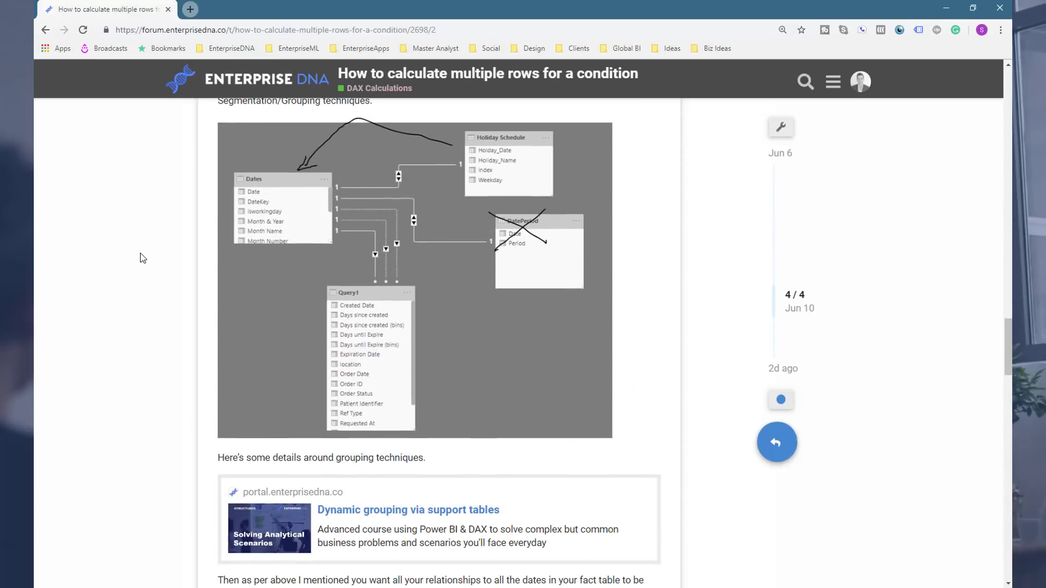
scroll(143, 258, "down", 6)
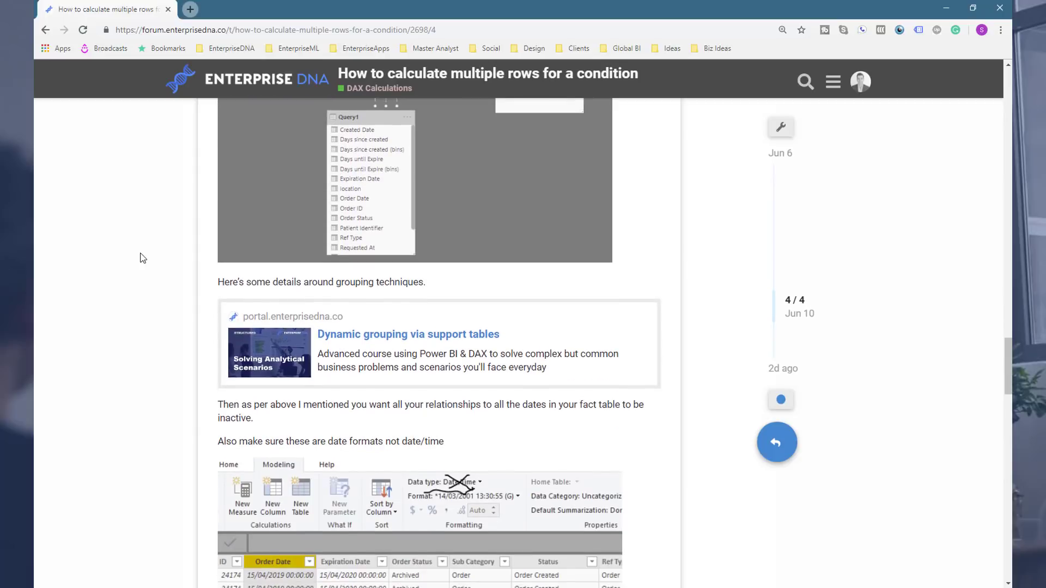
scroll(143, 258, "down", 5)
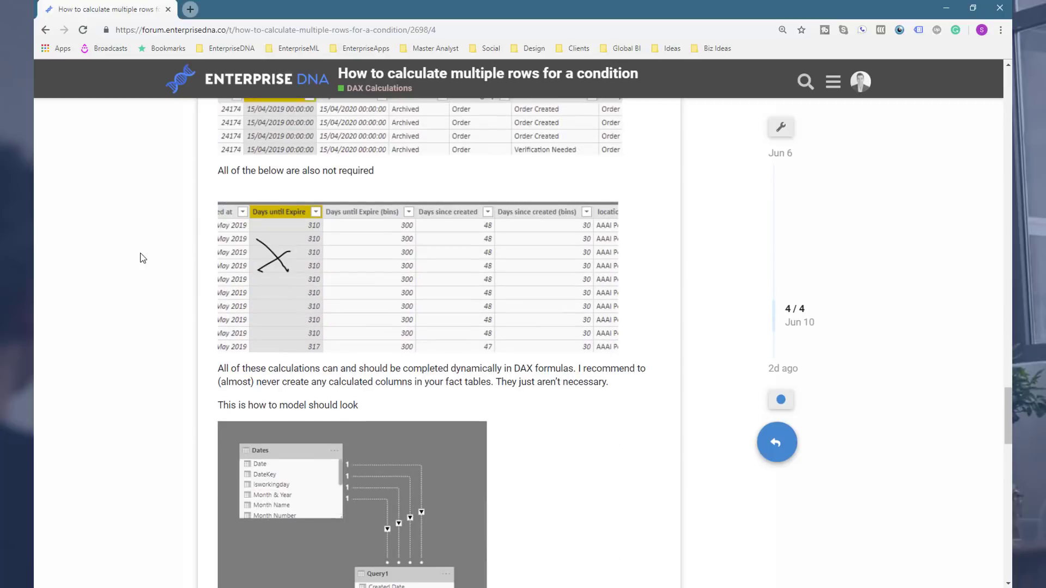
Step: Switch back to Power BI Desktop, view the relationships between the Dates and Data tables, and return to the report page
left_click(361, 587)
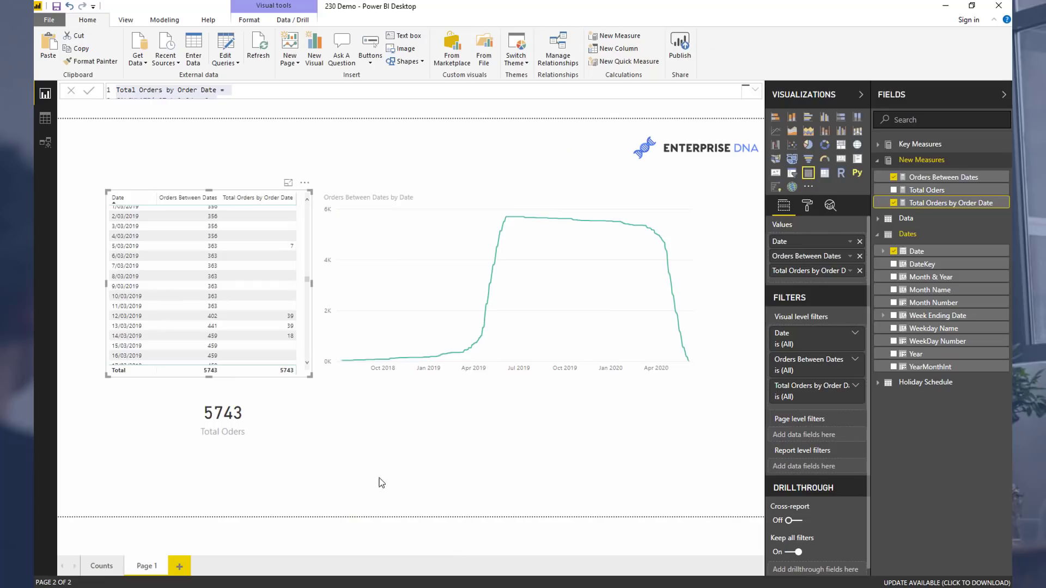
left_click(46, 142)
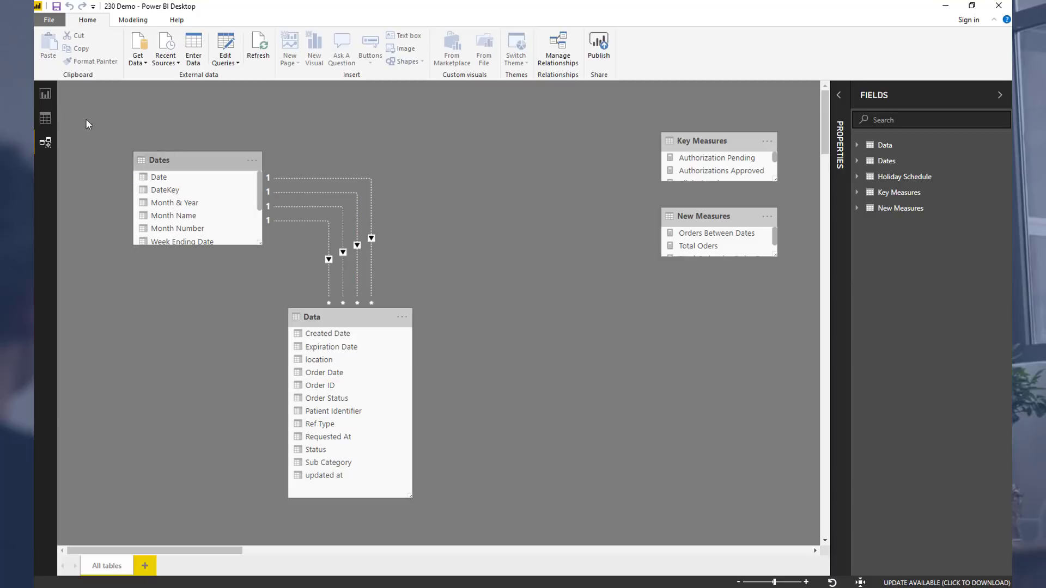
left_click(39, 96)
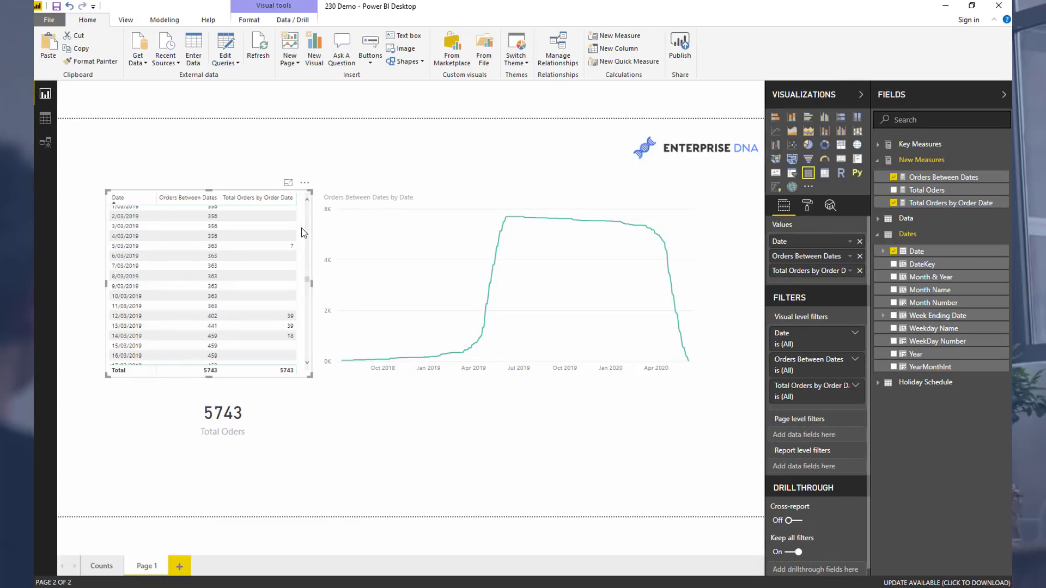